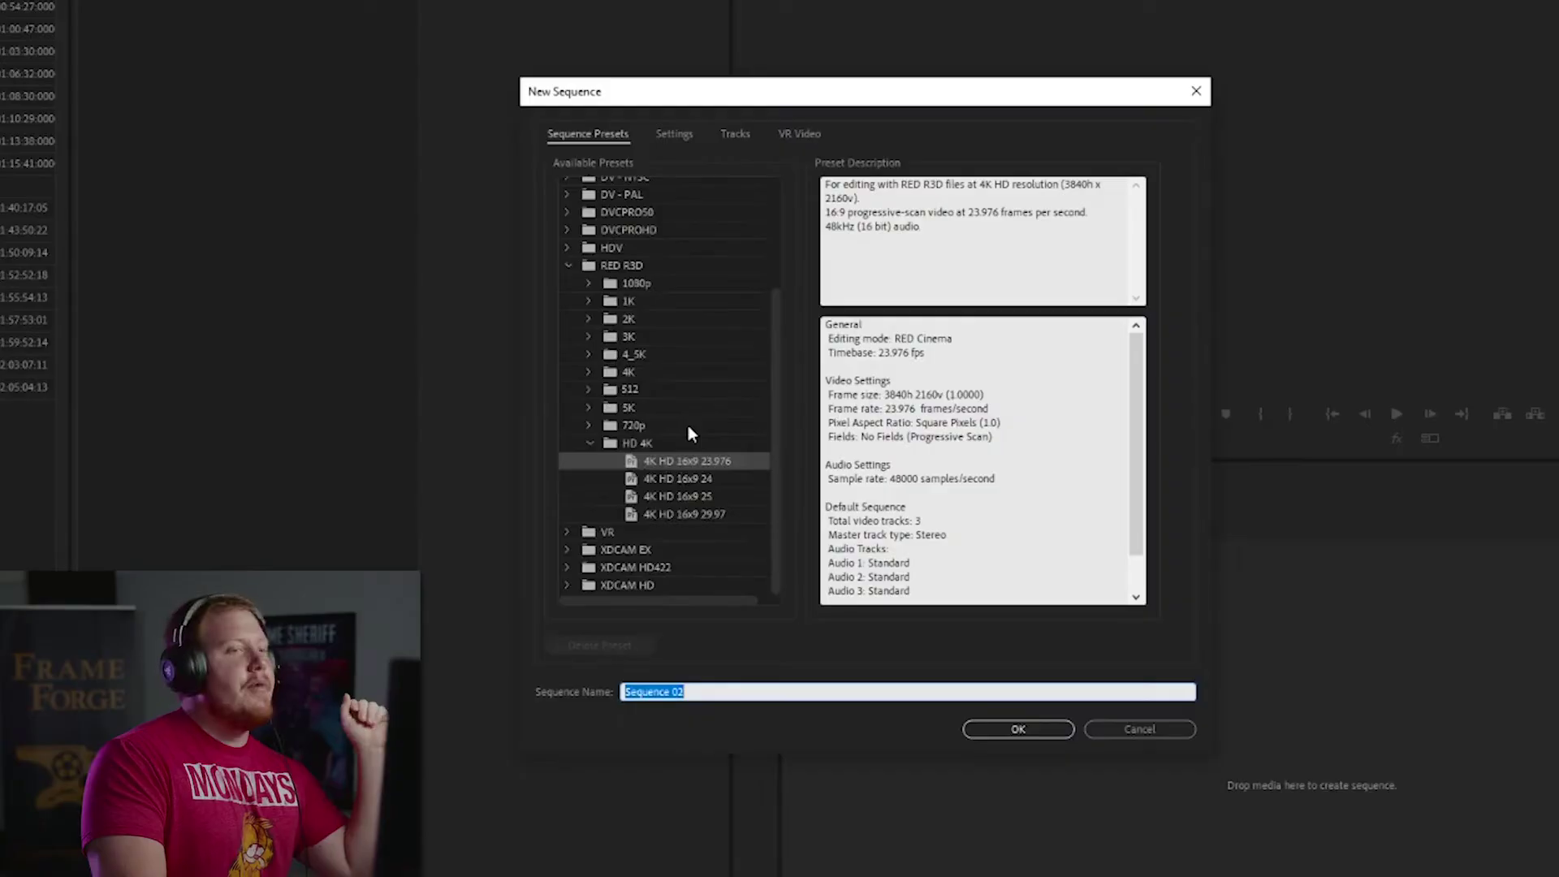
scroll(672, 454, "up", 3)
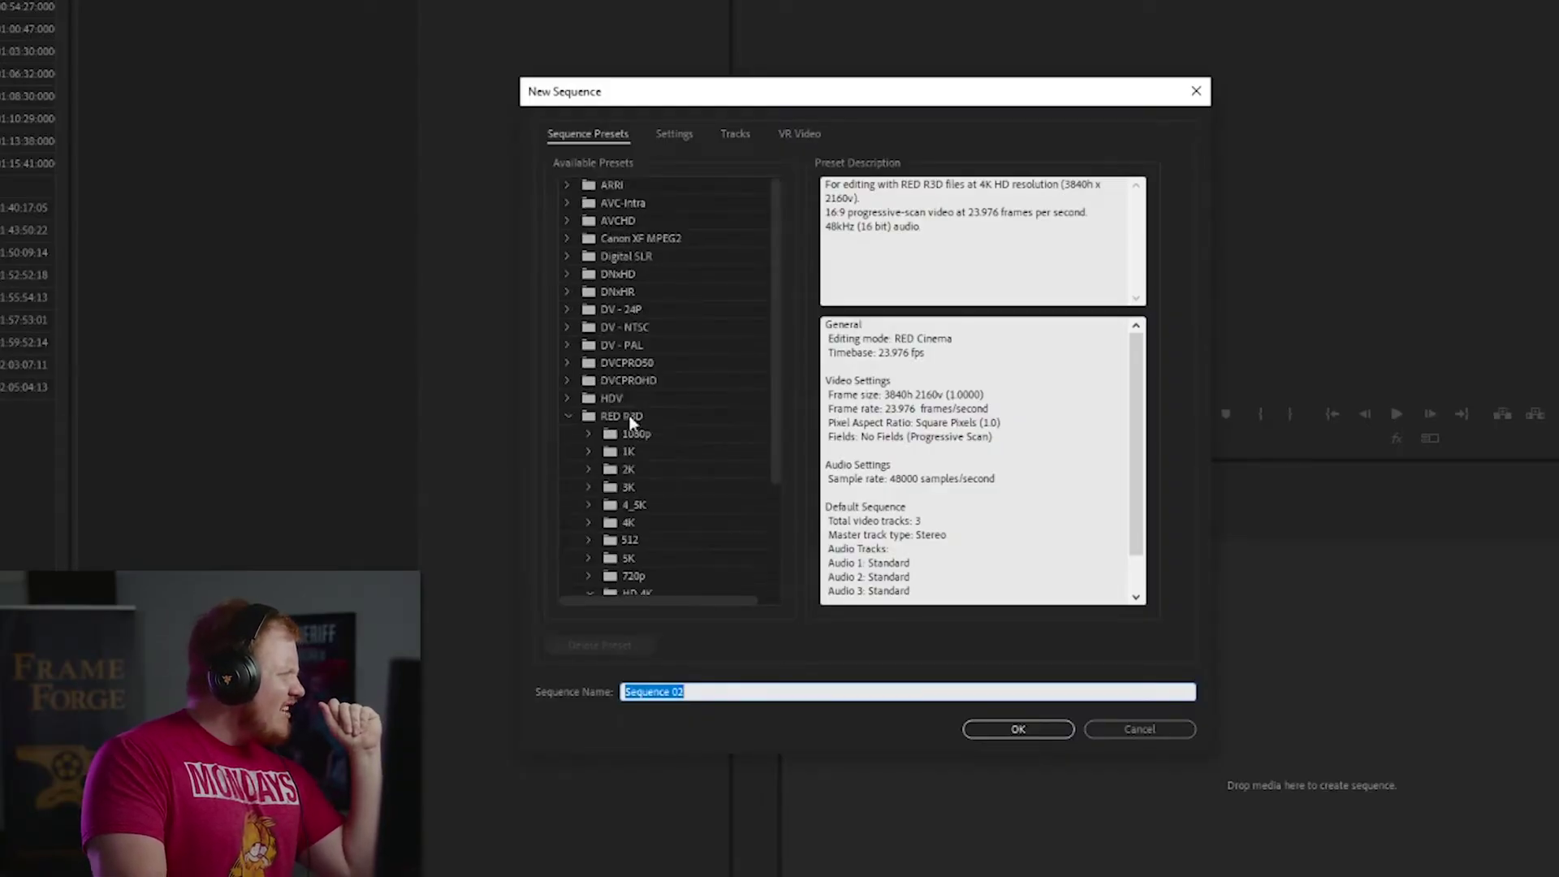
scroll(619, 503, "down", 3)
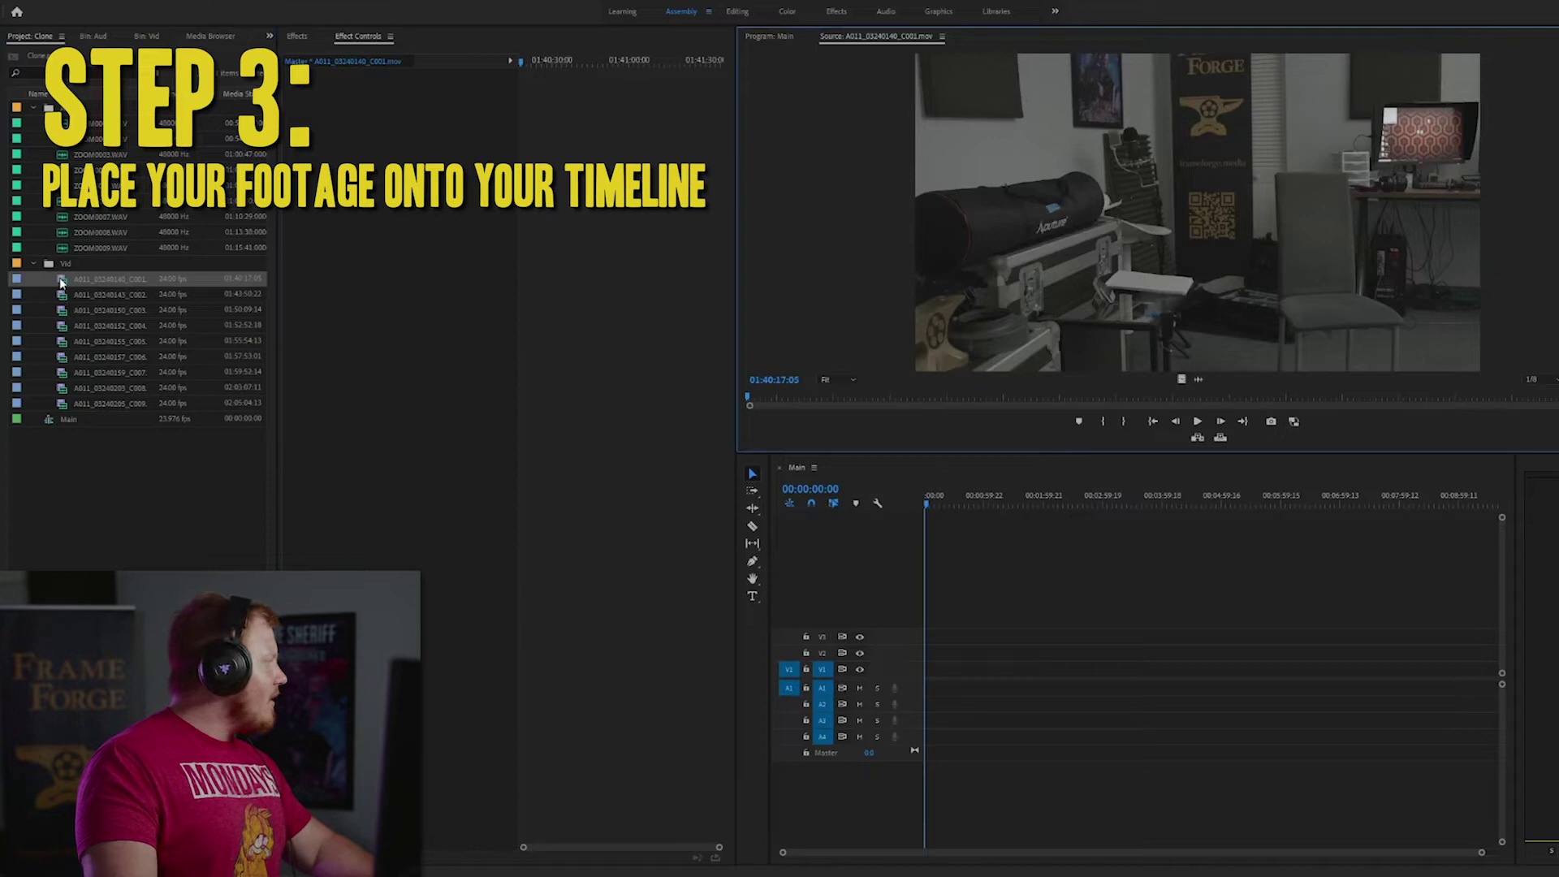
Step: Place video clip A011_03240140_C001.mov at the start of track V1 and change the sequence settings to match it
left_click_drag(61, 281, 934, 680)
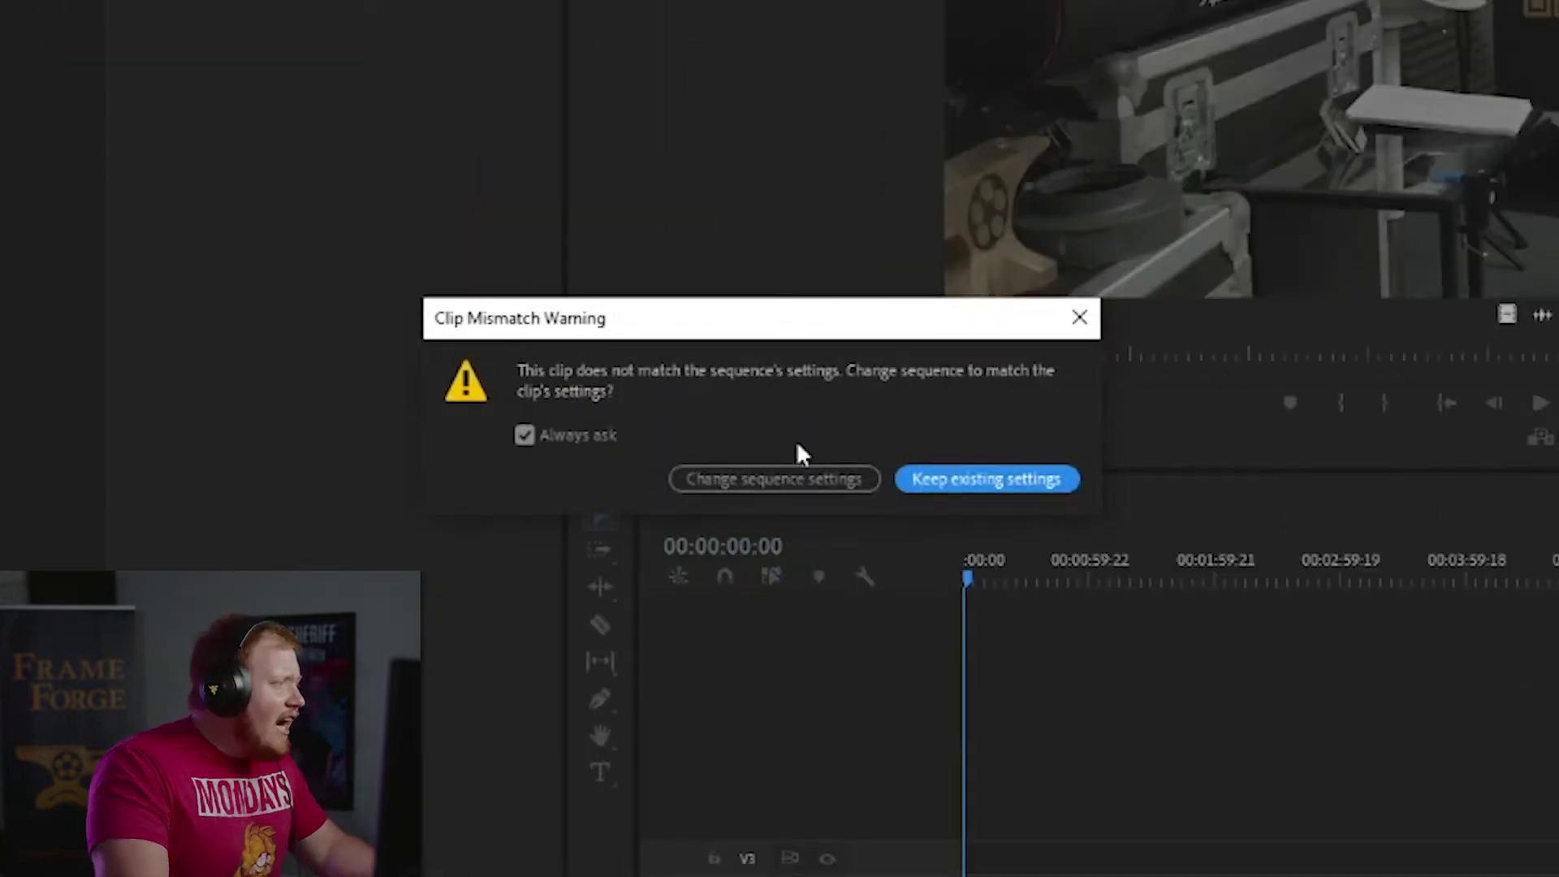
left_click(778, 485)
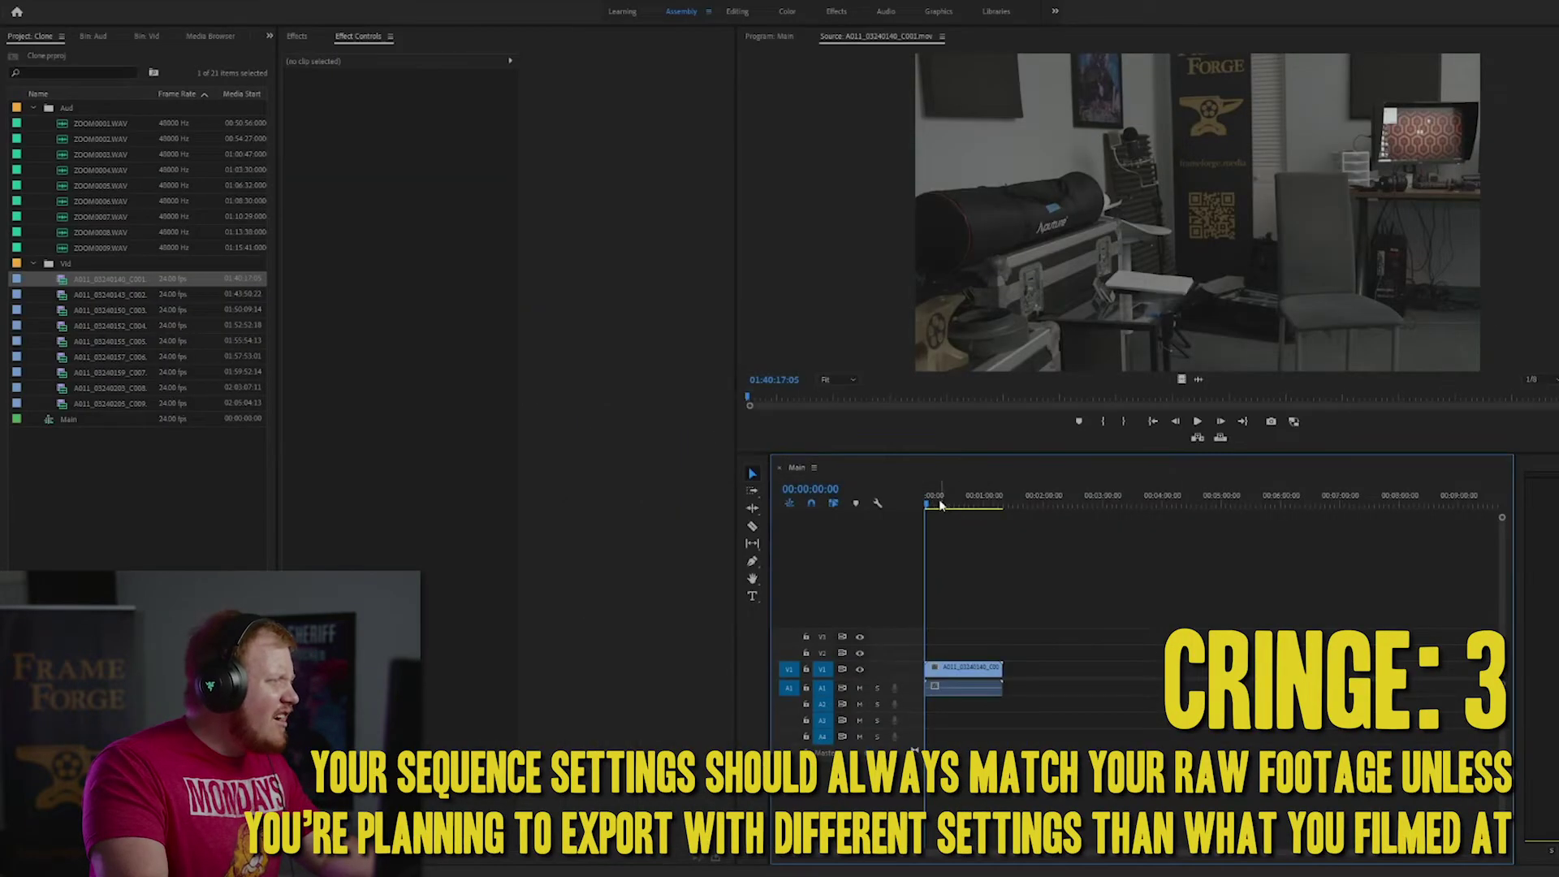
left_click(940, 504)
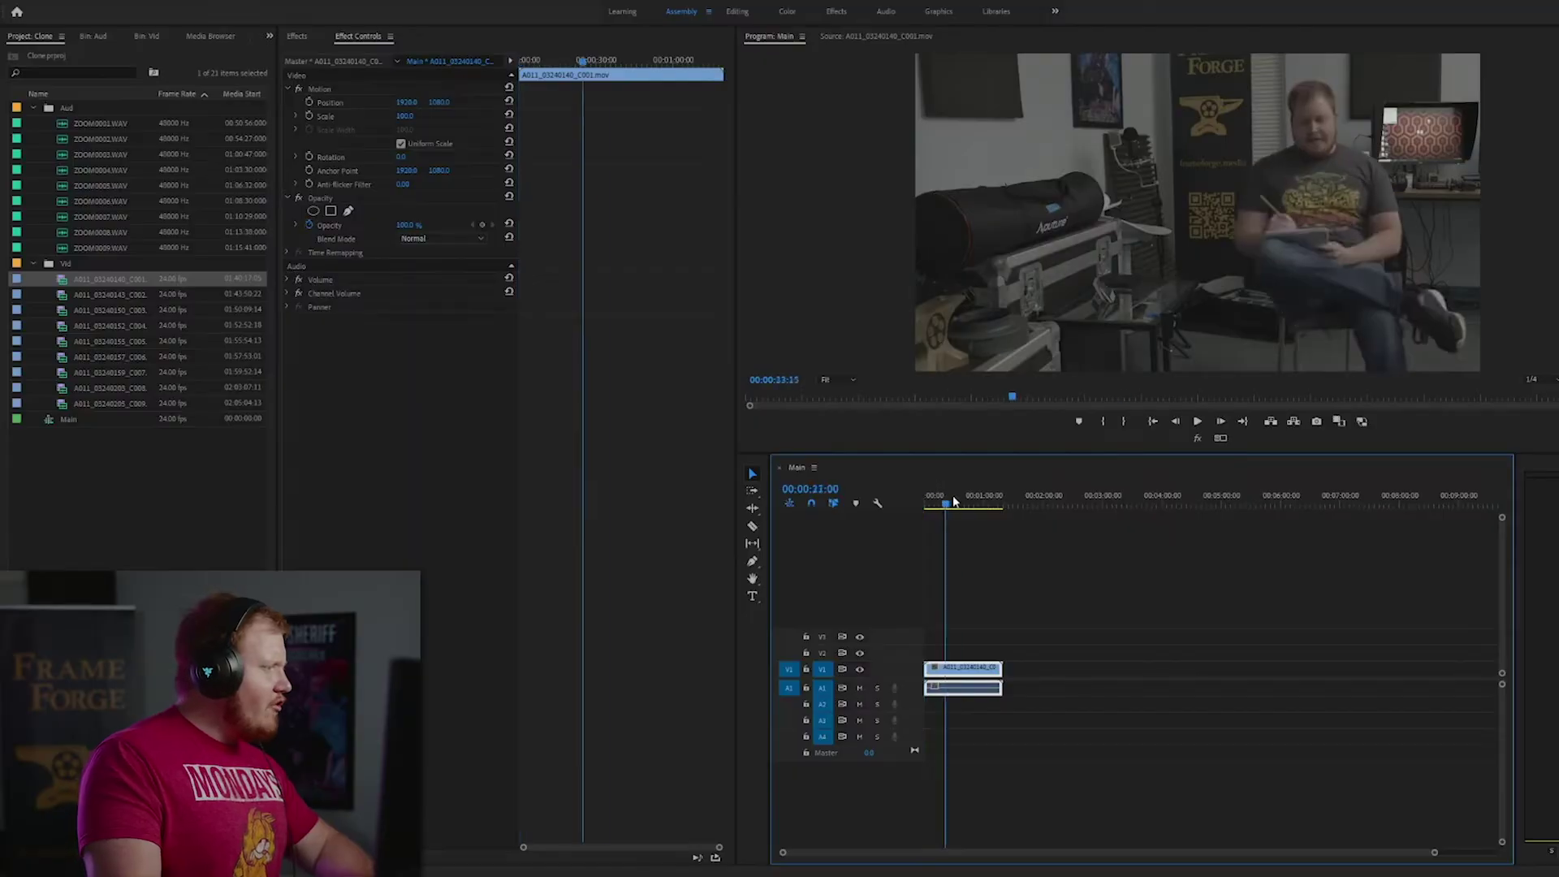
left_click_drag(954, 502, 961, 501)
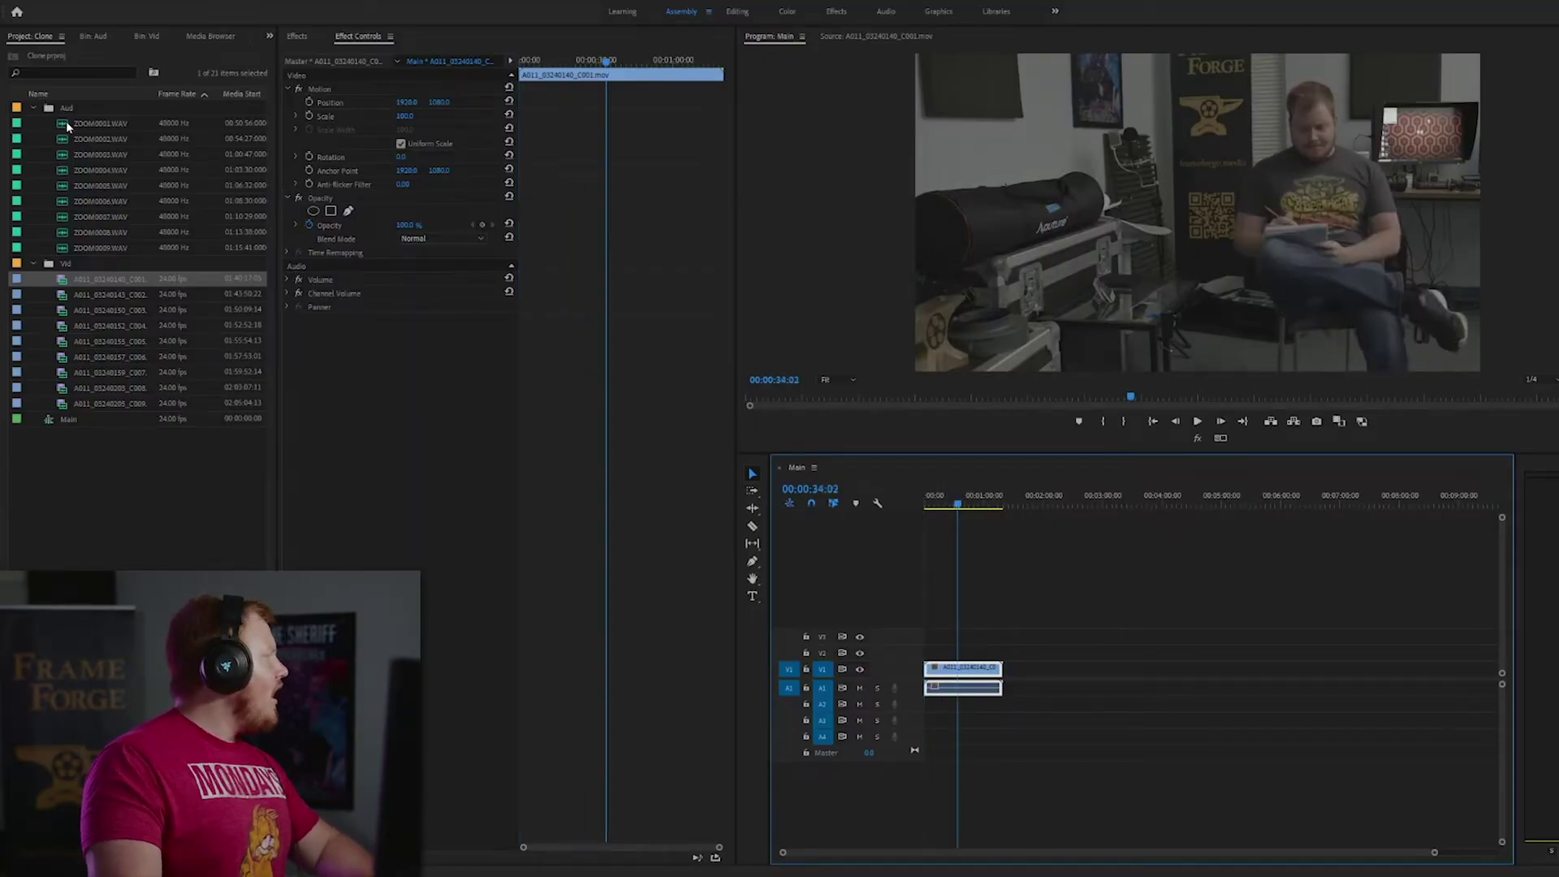
Step: Add ZOOM0001.WAV on track A2 beneath the video clip and trim its end to the end of the video
double_click(69, 126)
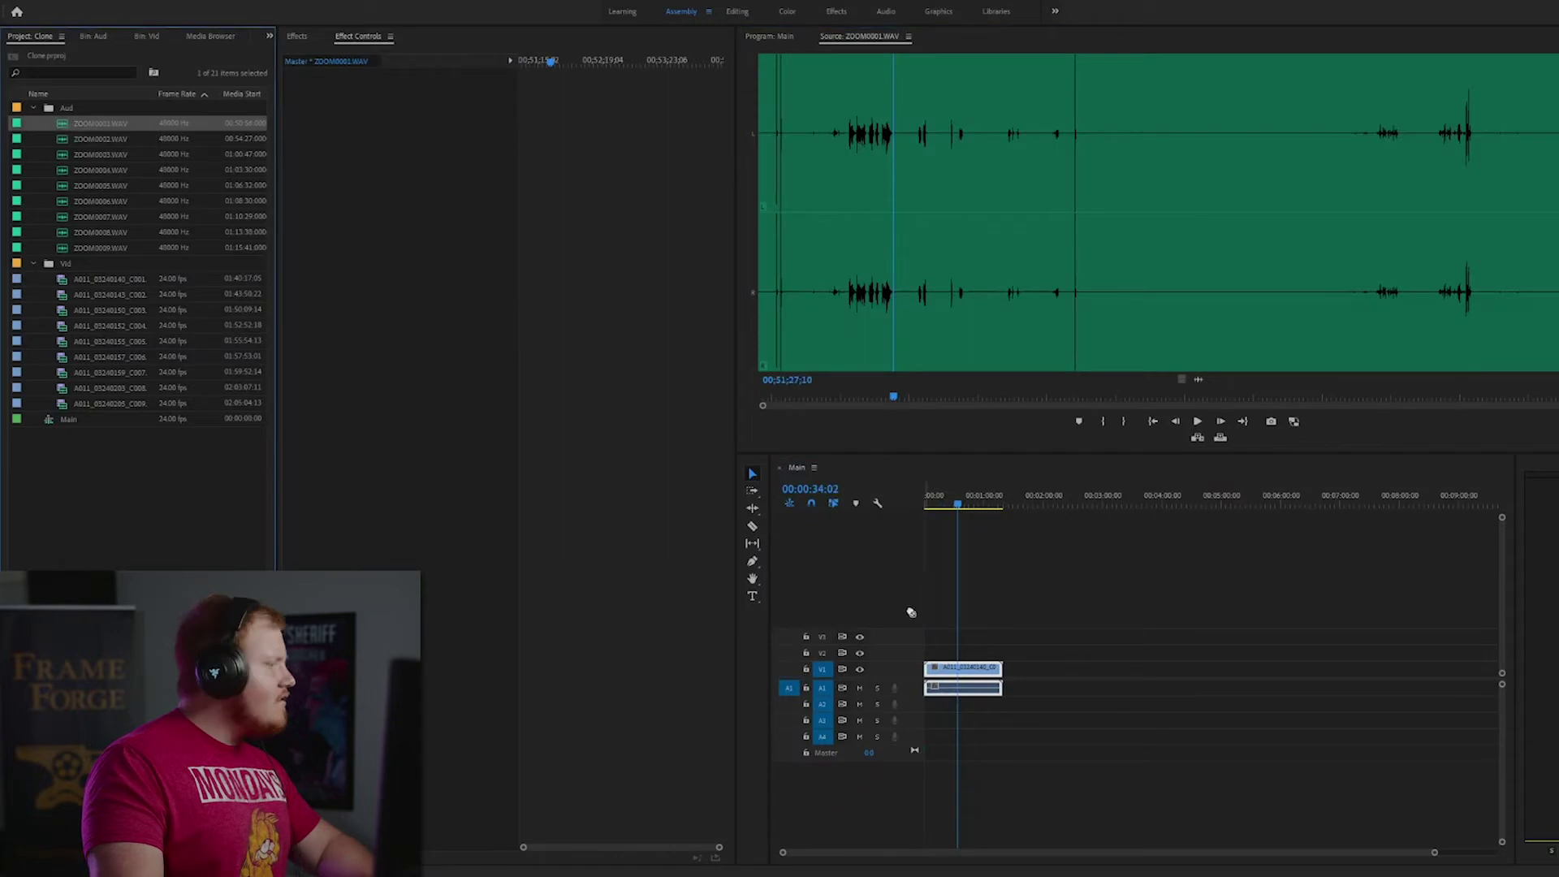
left_click_drag(911, 612, 934, 706)
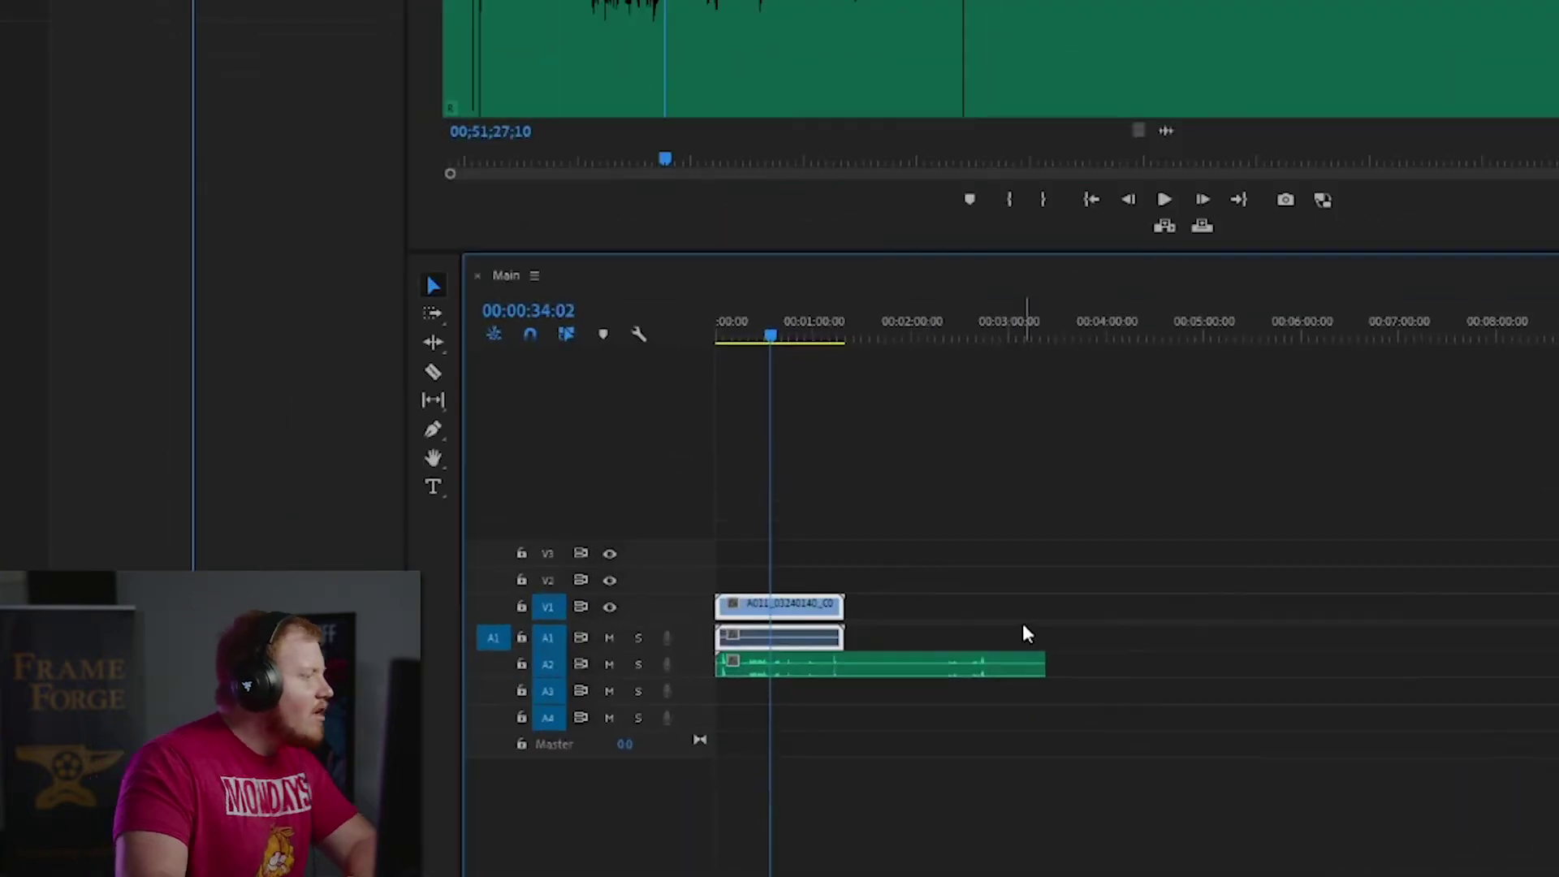
left_click_drag(1050, 659, 847, 674)
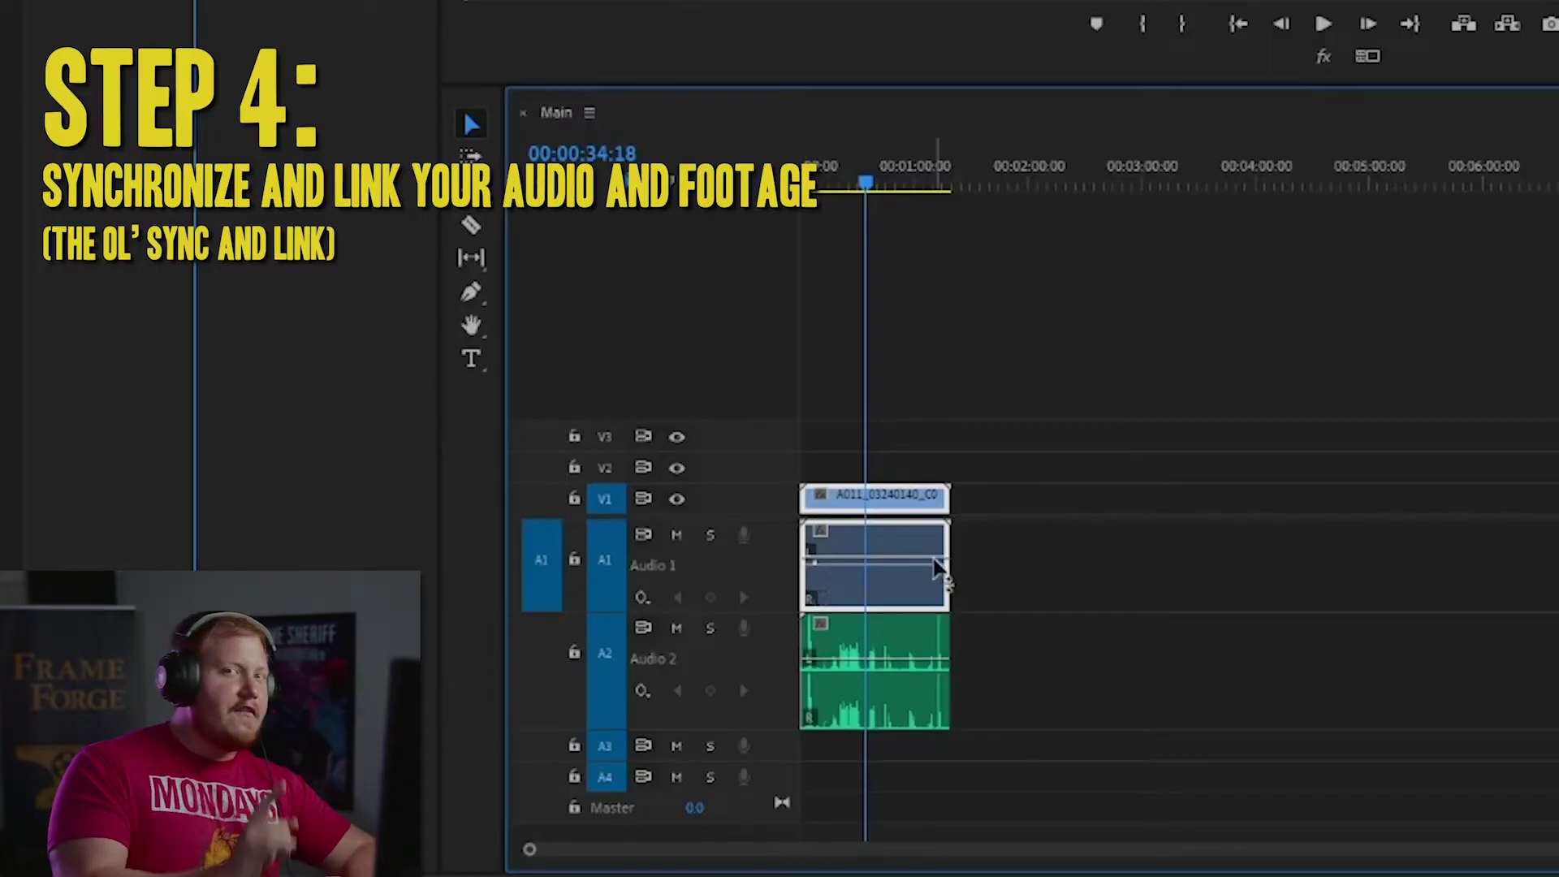
Step: Synchronize the first video clip with the external recording by audio, using track channel 1
right_click(903, 589)
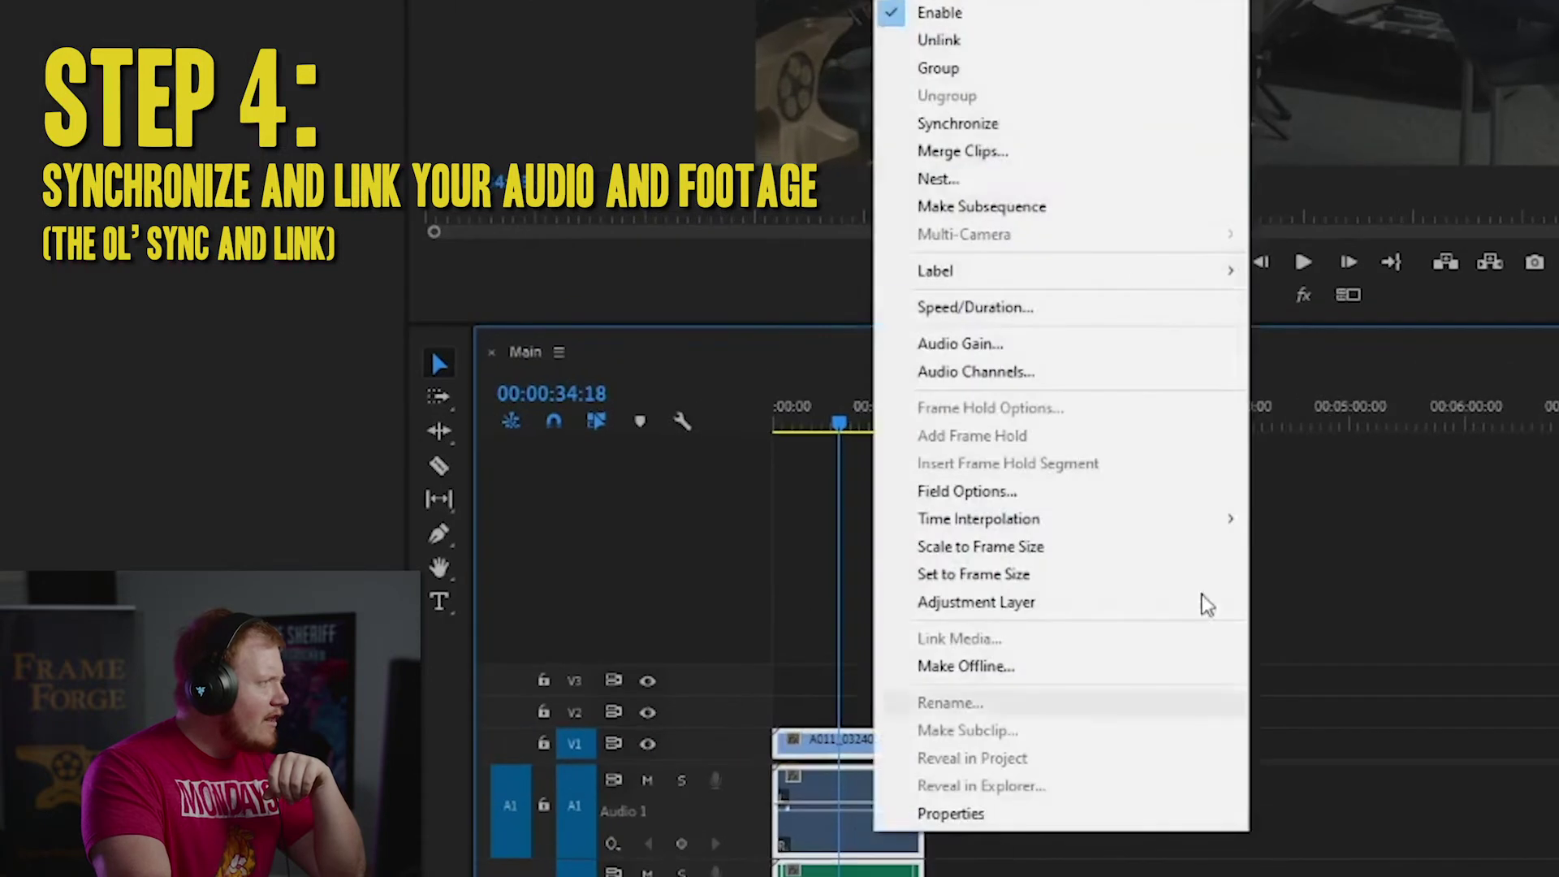
left_click(1000, 126)
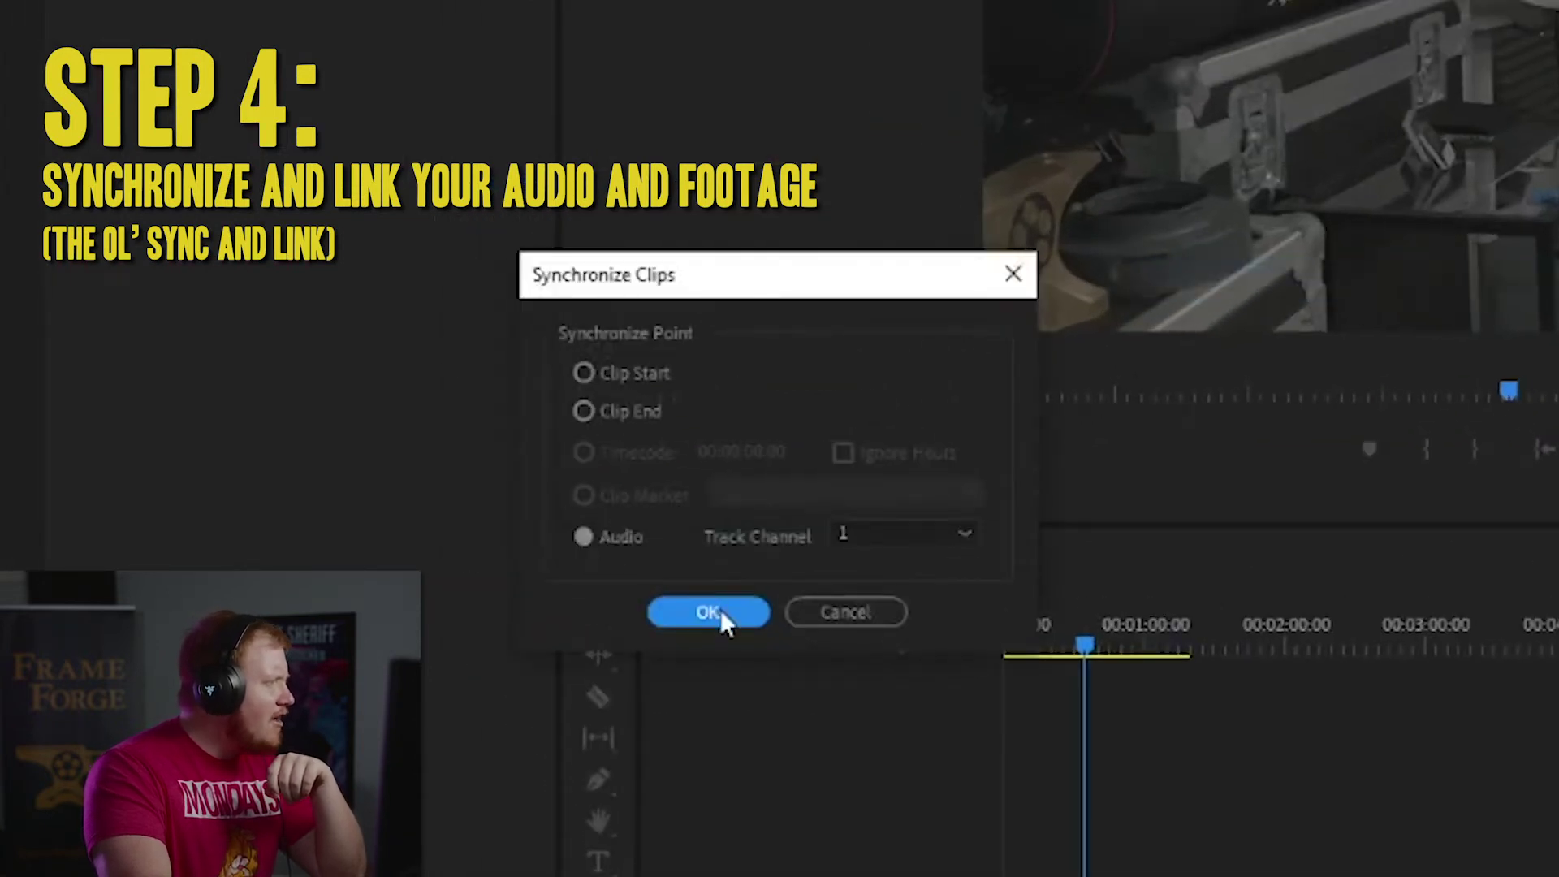
left_click(722, 615)
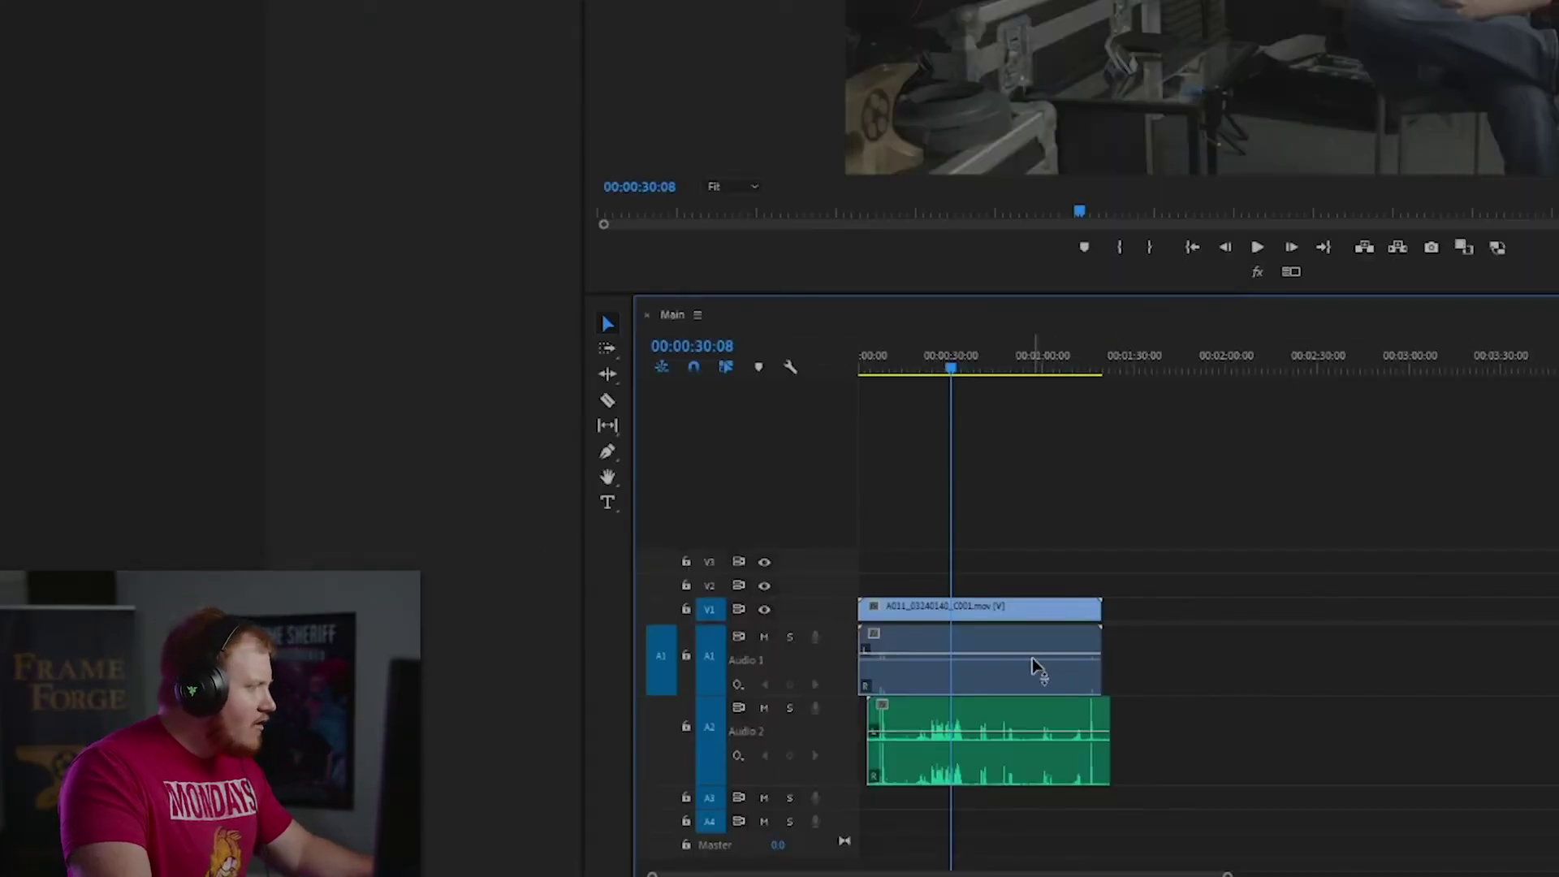
Step: Delete the first clip's camera audio on A1 and link its video with the external recording
left_click(1032, 657)
key("Delete")
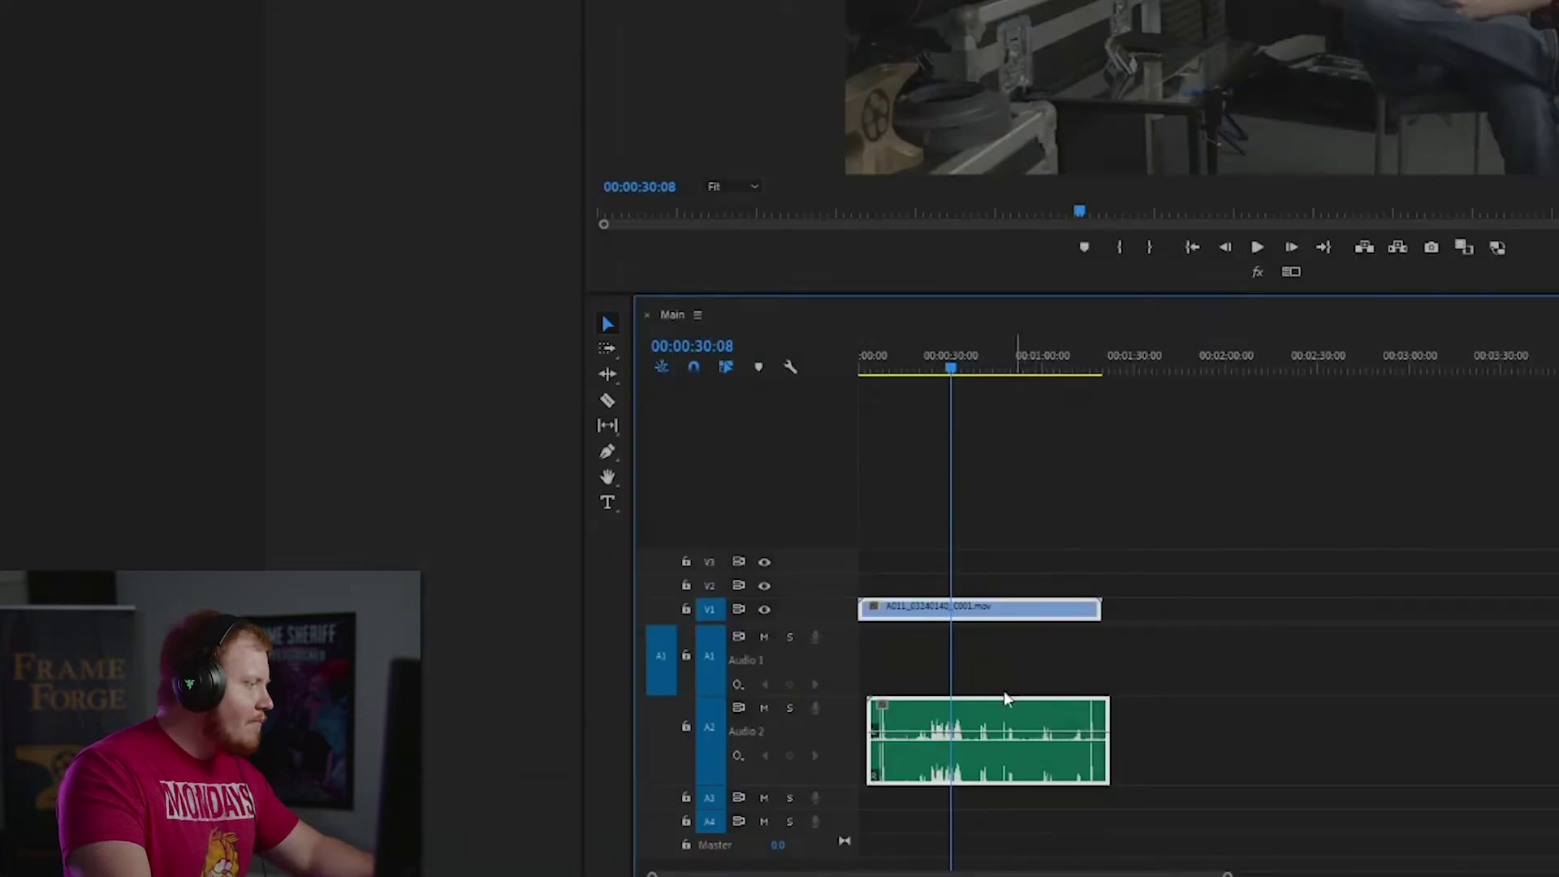
right_click(781, 375)
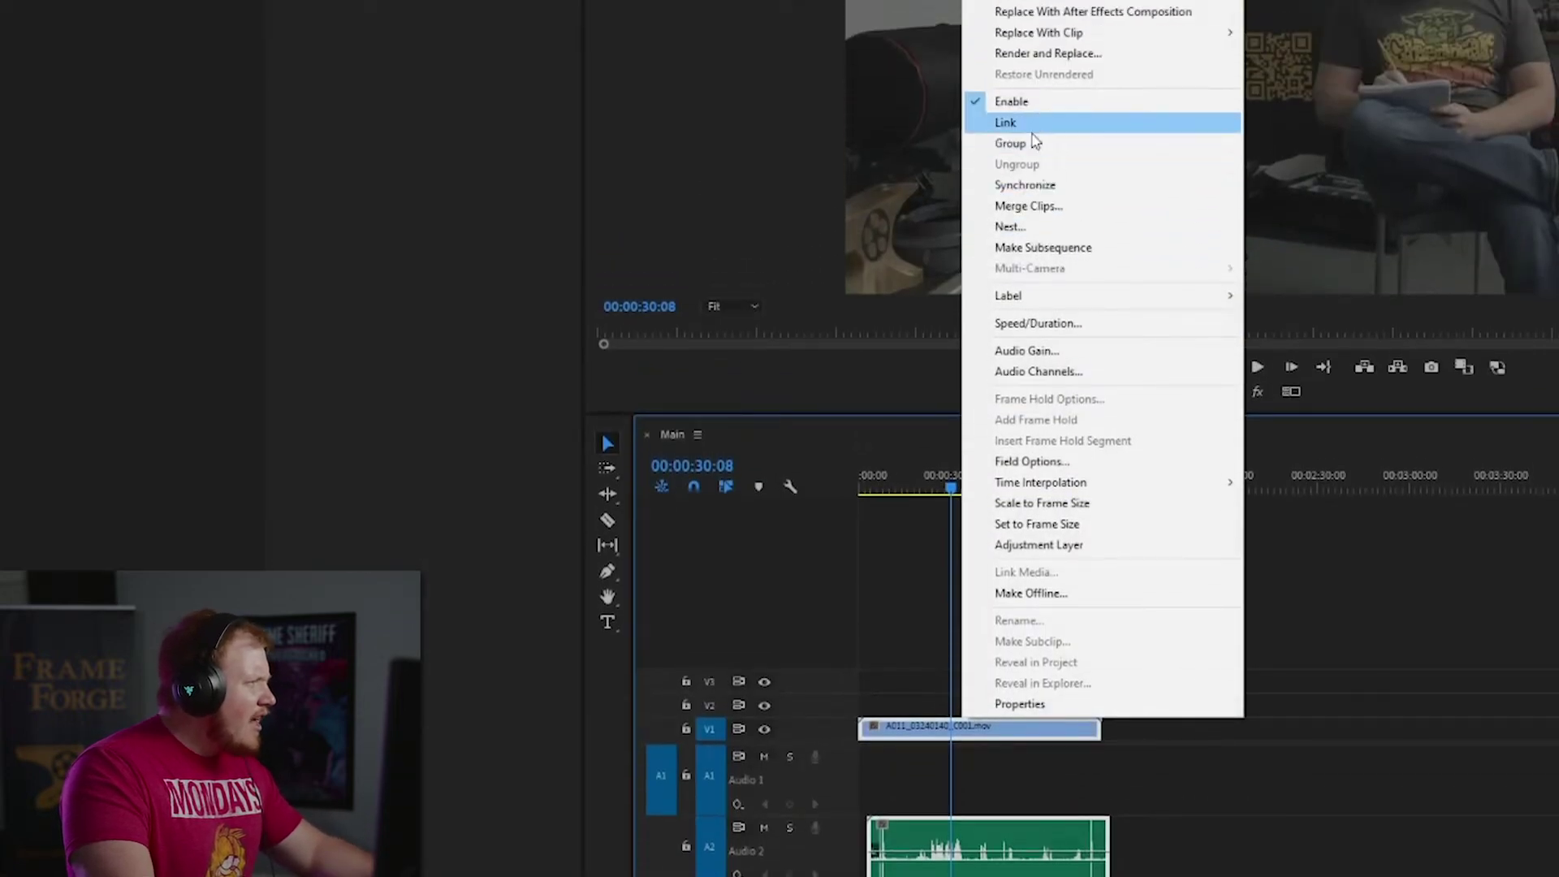
left_click(1010, 122)
left_click(1100, 604)
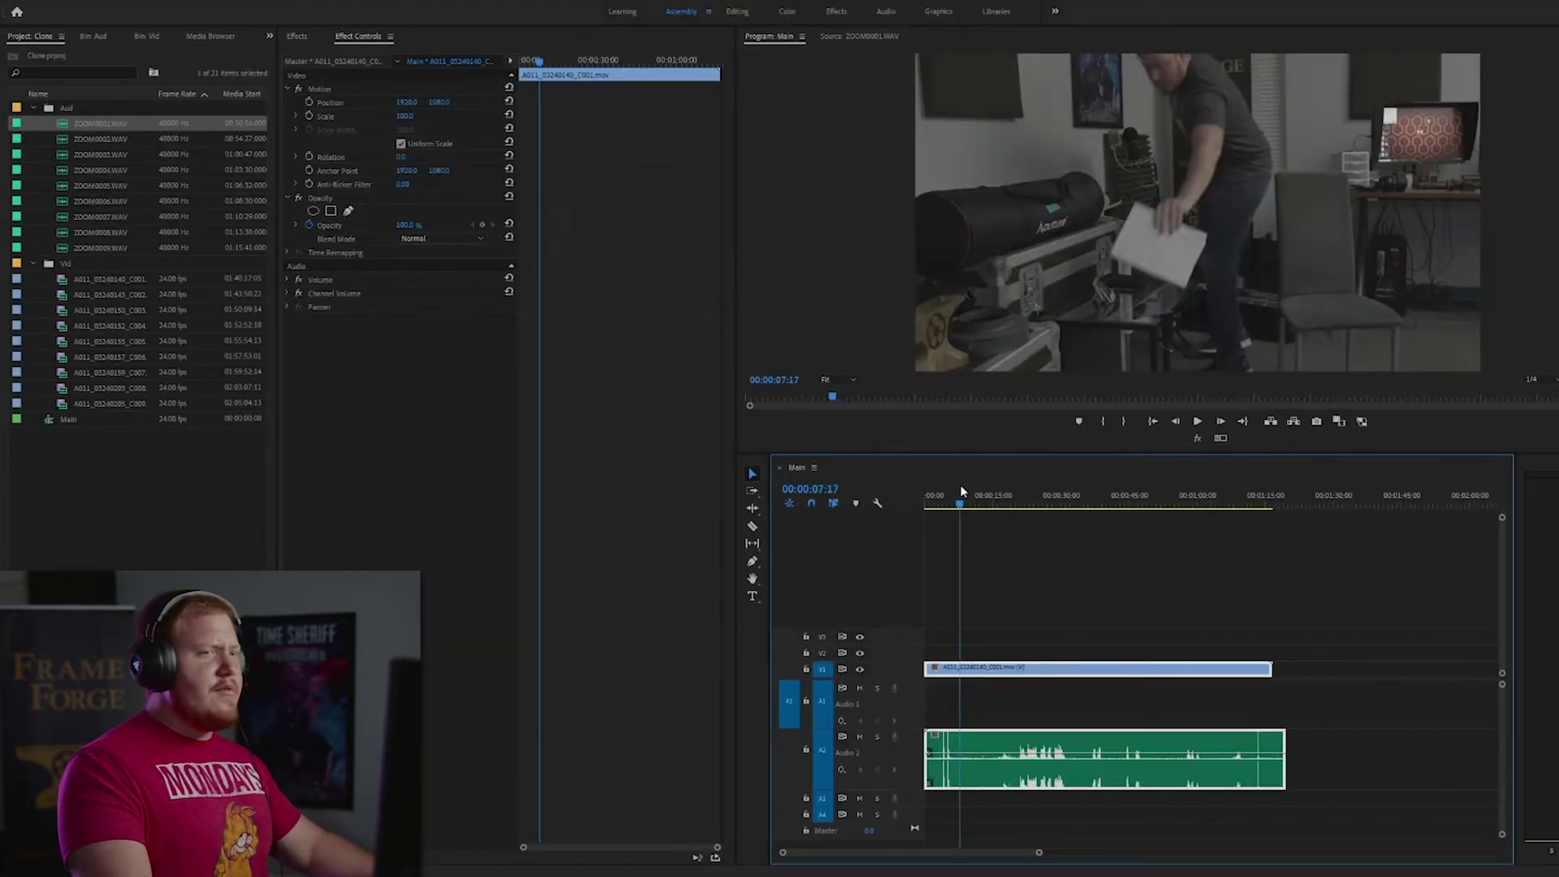
Step: Trim the start of the first linked clip to 00:00:14:17 and move its audio up to track A1
left_click_drag(961, 489, 992, 481)
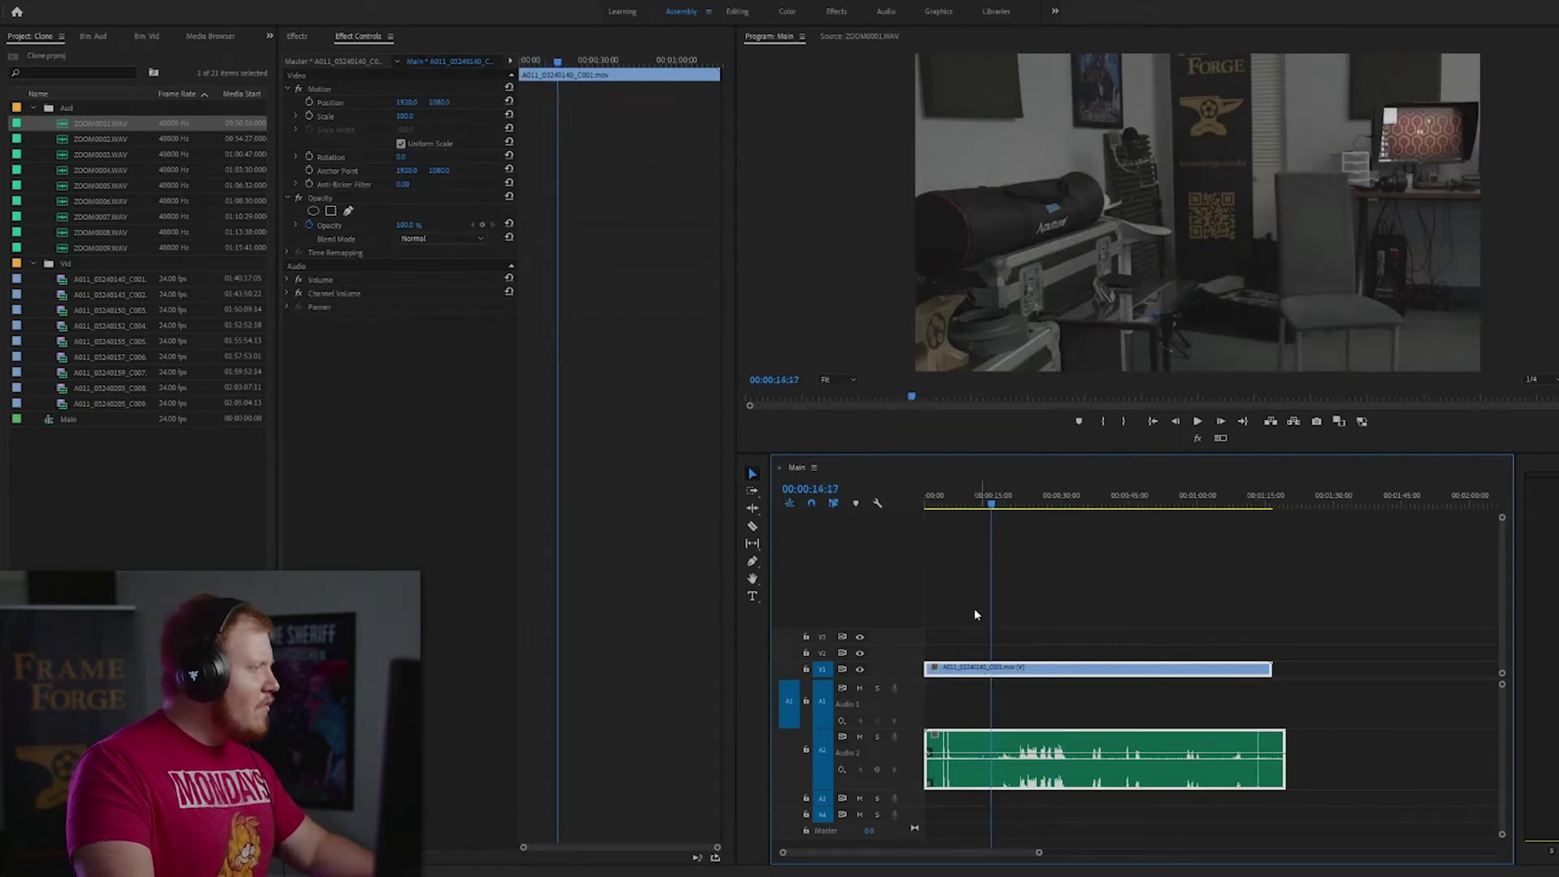
left_click_drag(926, 668, 989, 659)
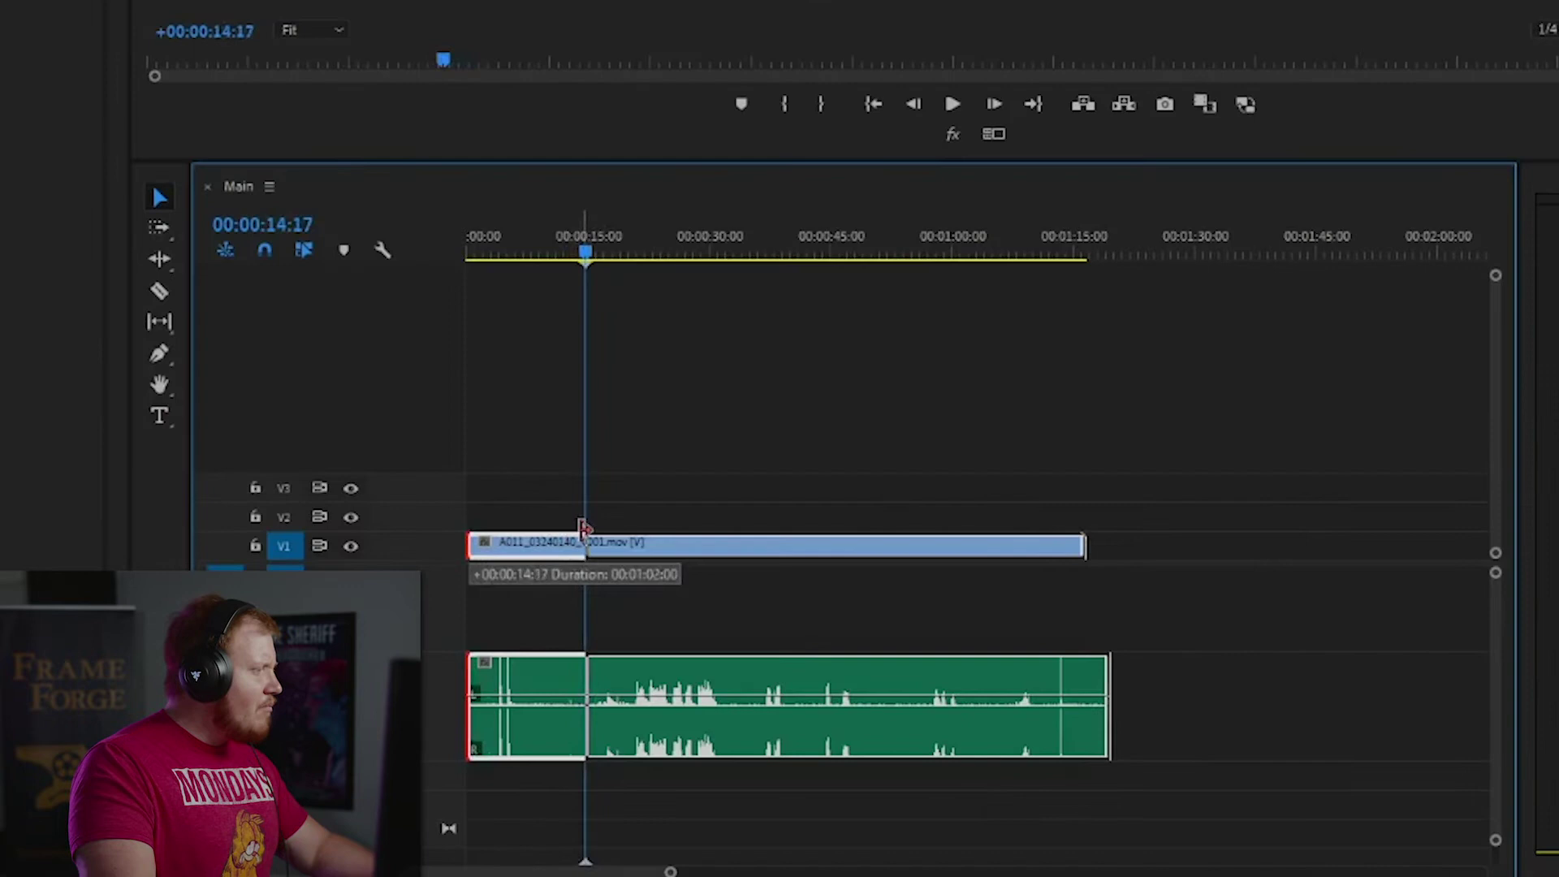
left_click_drag(583, 528, 585, 529)
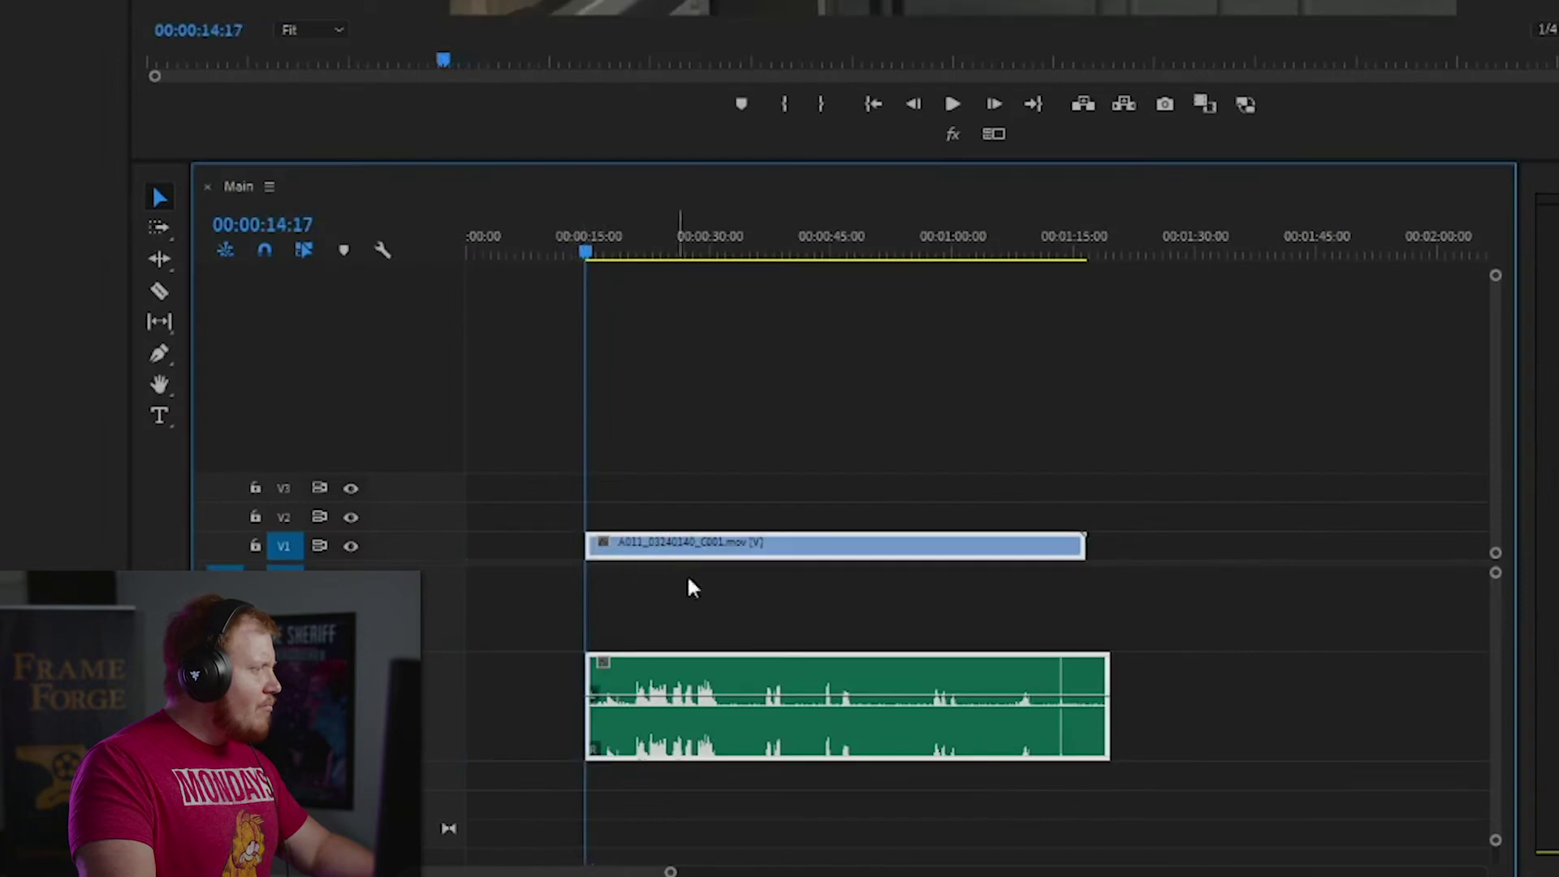
left_click_drag(716, 542, 676, 545)
left_click_drag(617, 243, 727, 240)
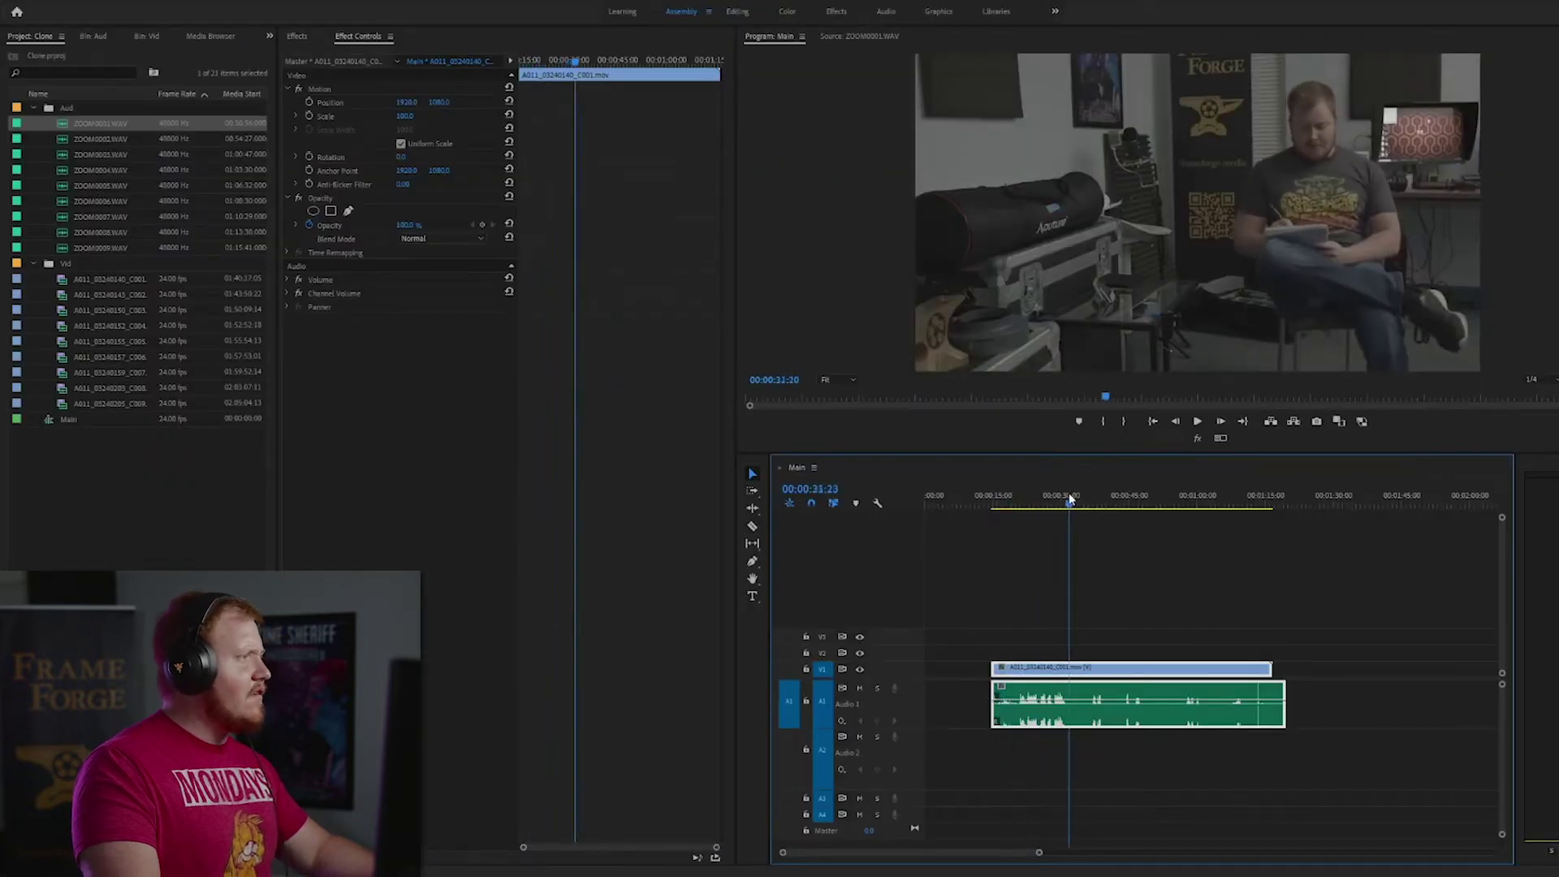
left_click_drag(1069, 499, 1136, 497)
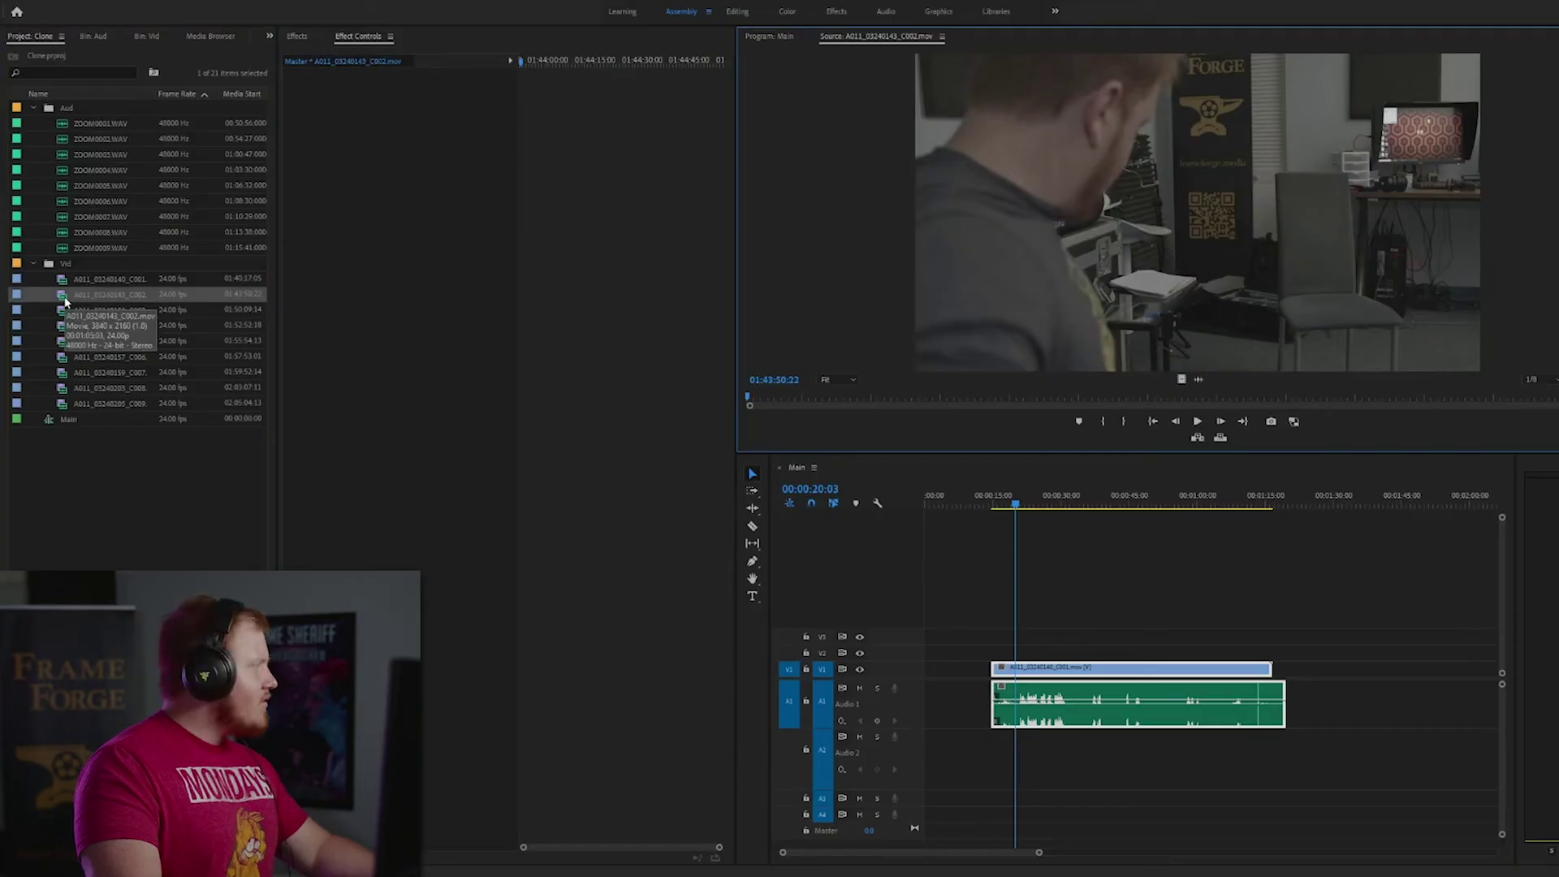
Step: Place the second video clip, C002, on V1 after the first clip and add ZOOM0002.WAV beneath it on track A2
left_click_drag(65, 302, 1348, 680)
scroll(1291, 622, "right", 3)
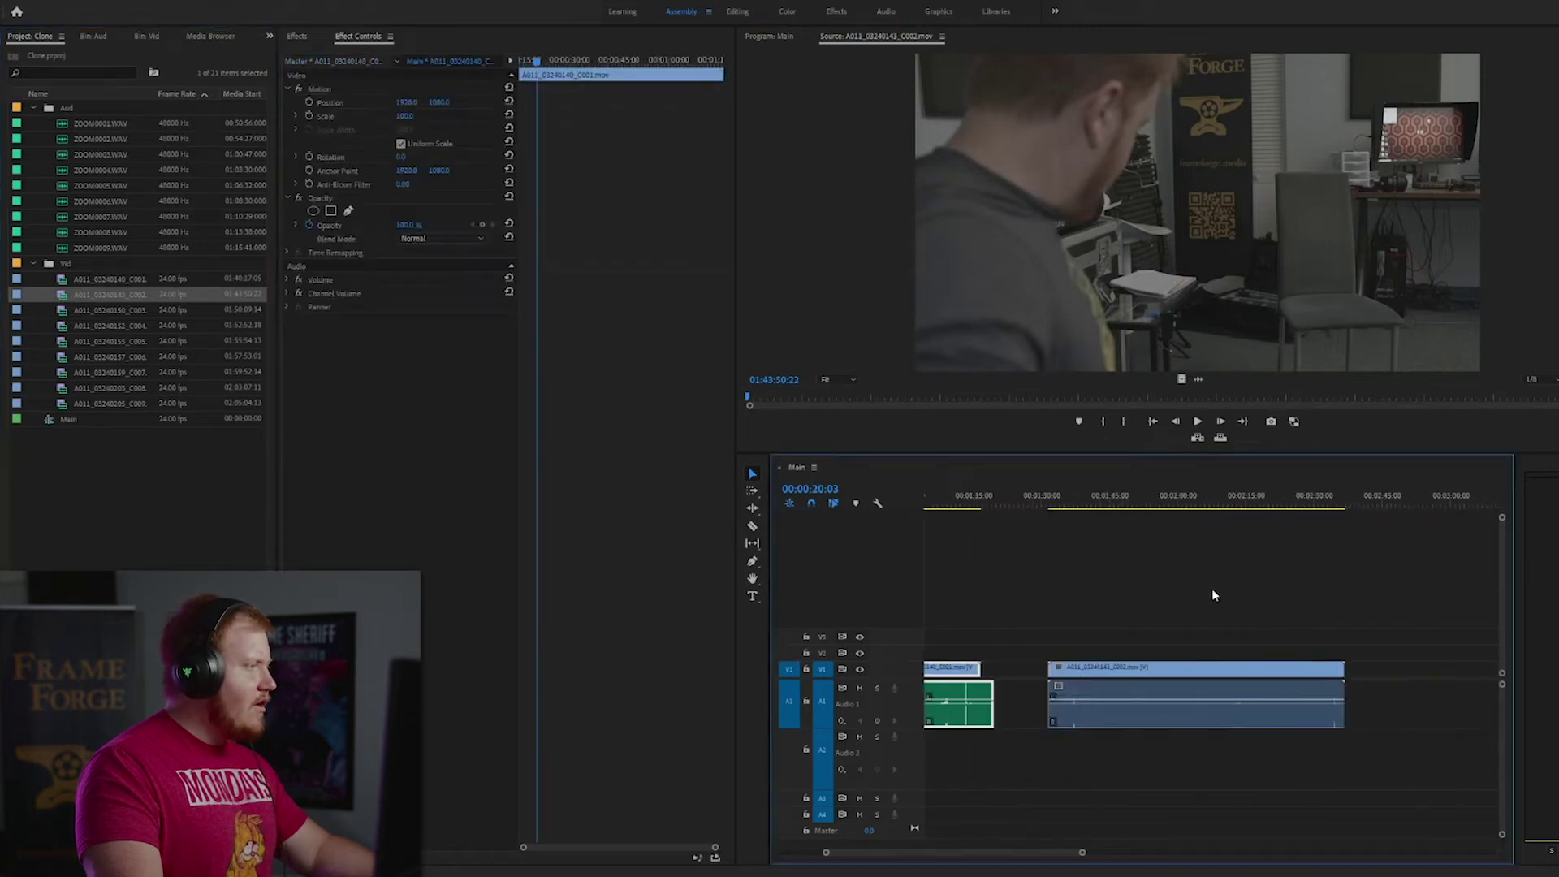
double_click(101, 138)
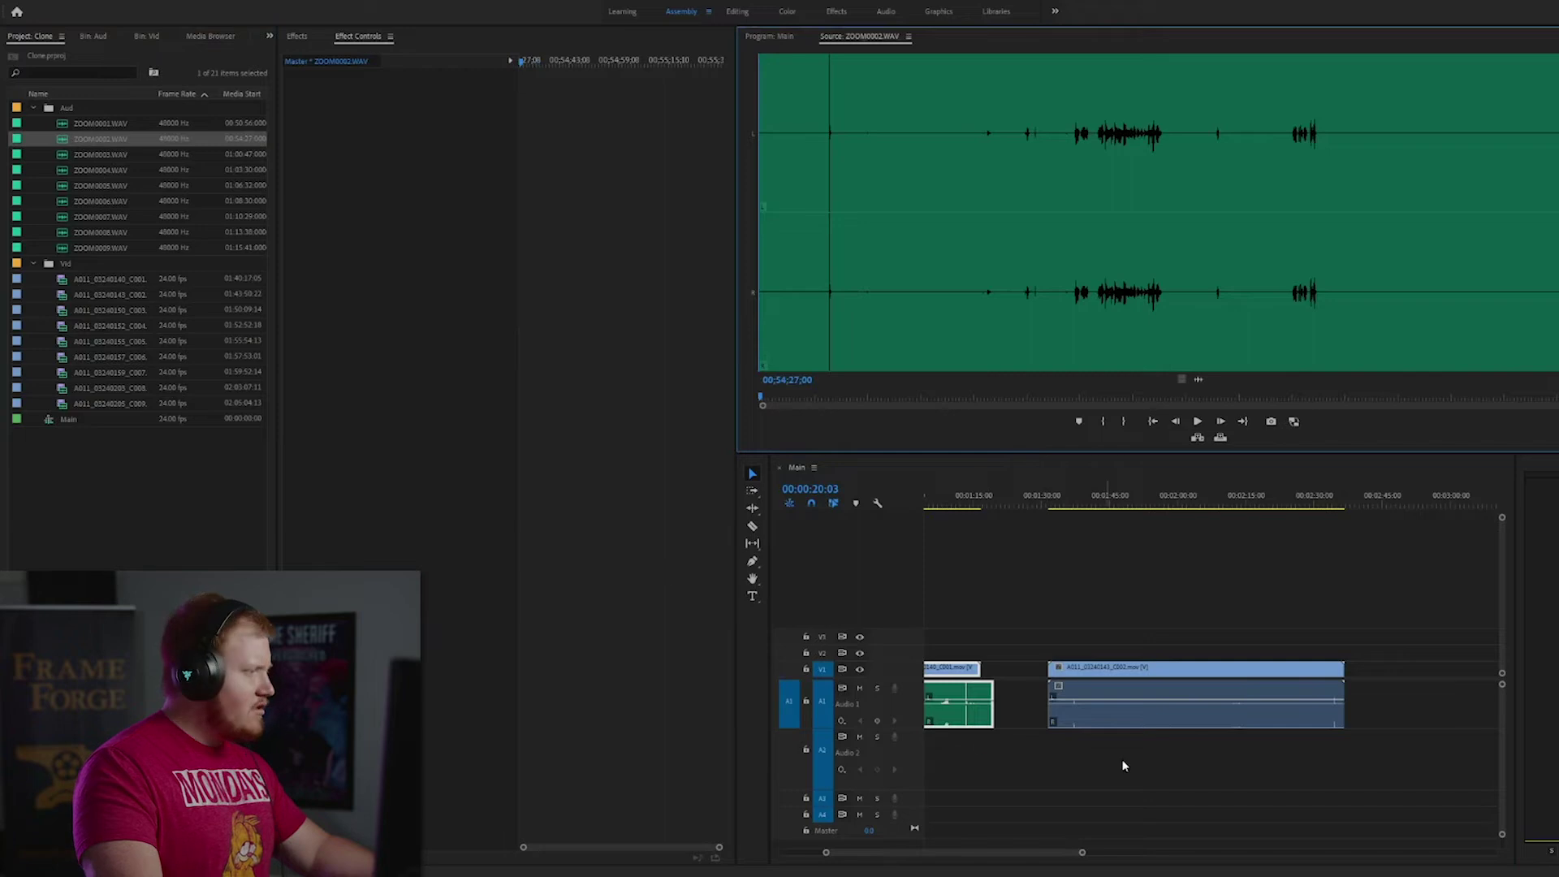
left_click(61, 141)
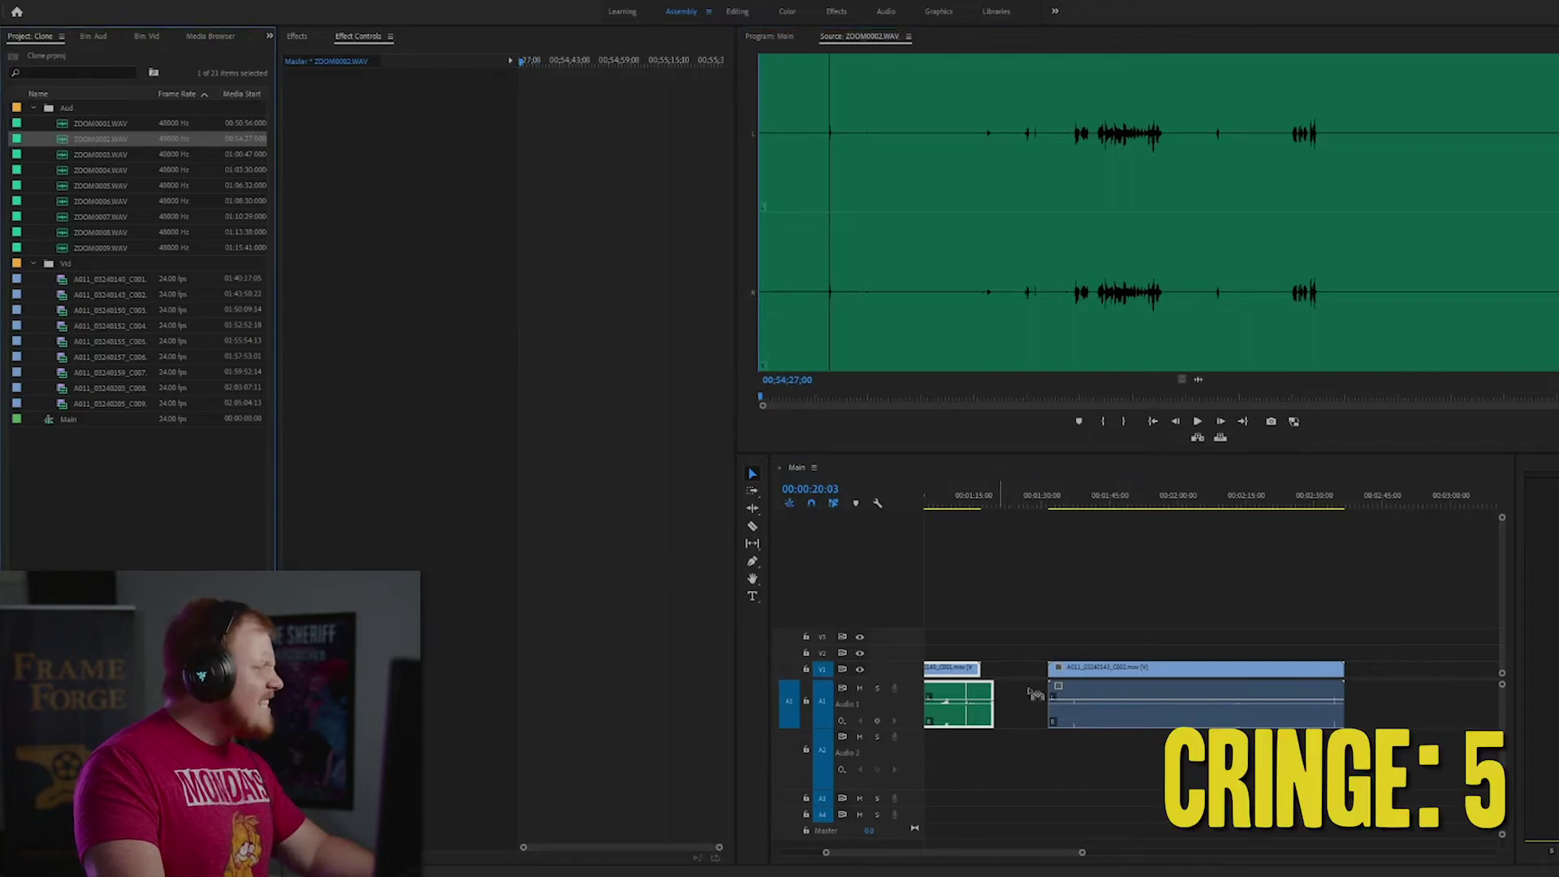
left_click_drag(1035, 694, 1052, 756)
Step: Synchronize the second video clip with the ZOOM0002.WAV recording
right_click(1183, 716)
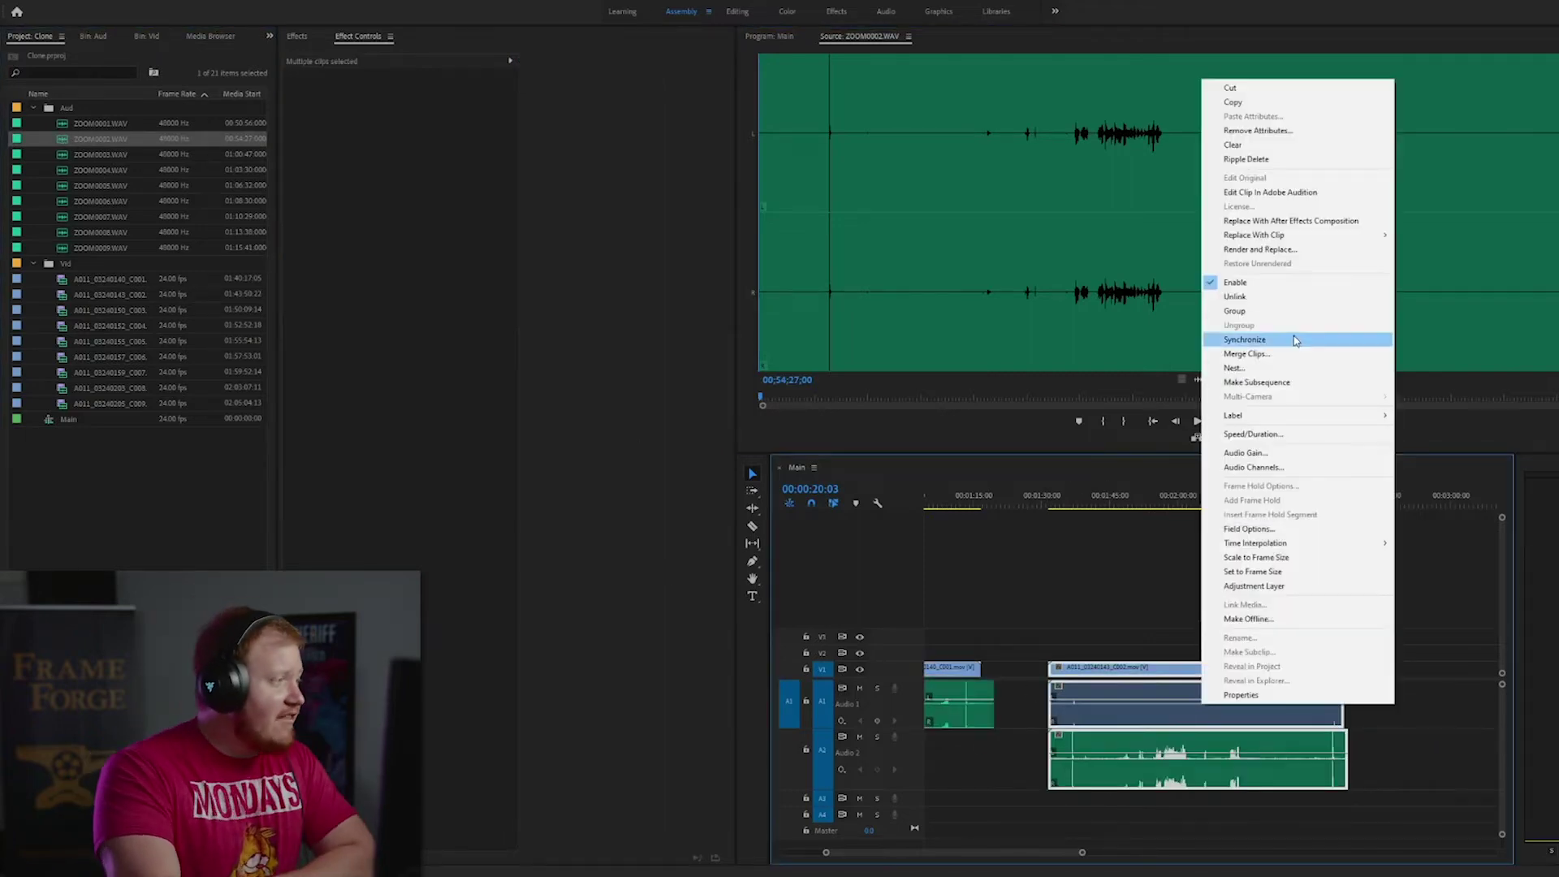
left_click(1245, 339)
left_click(796, 492)
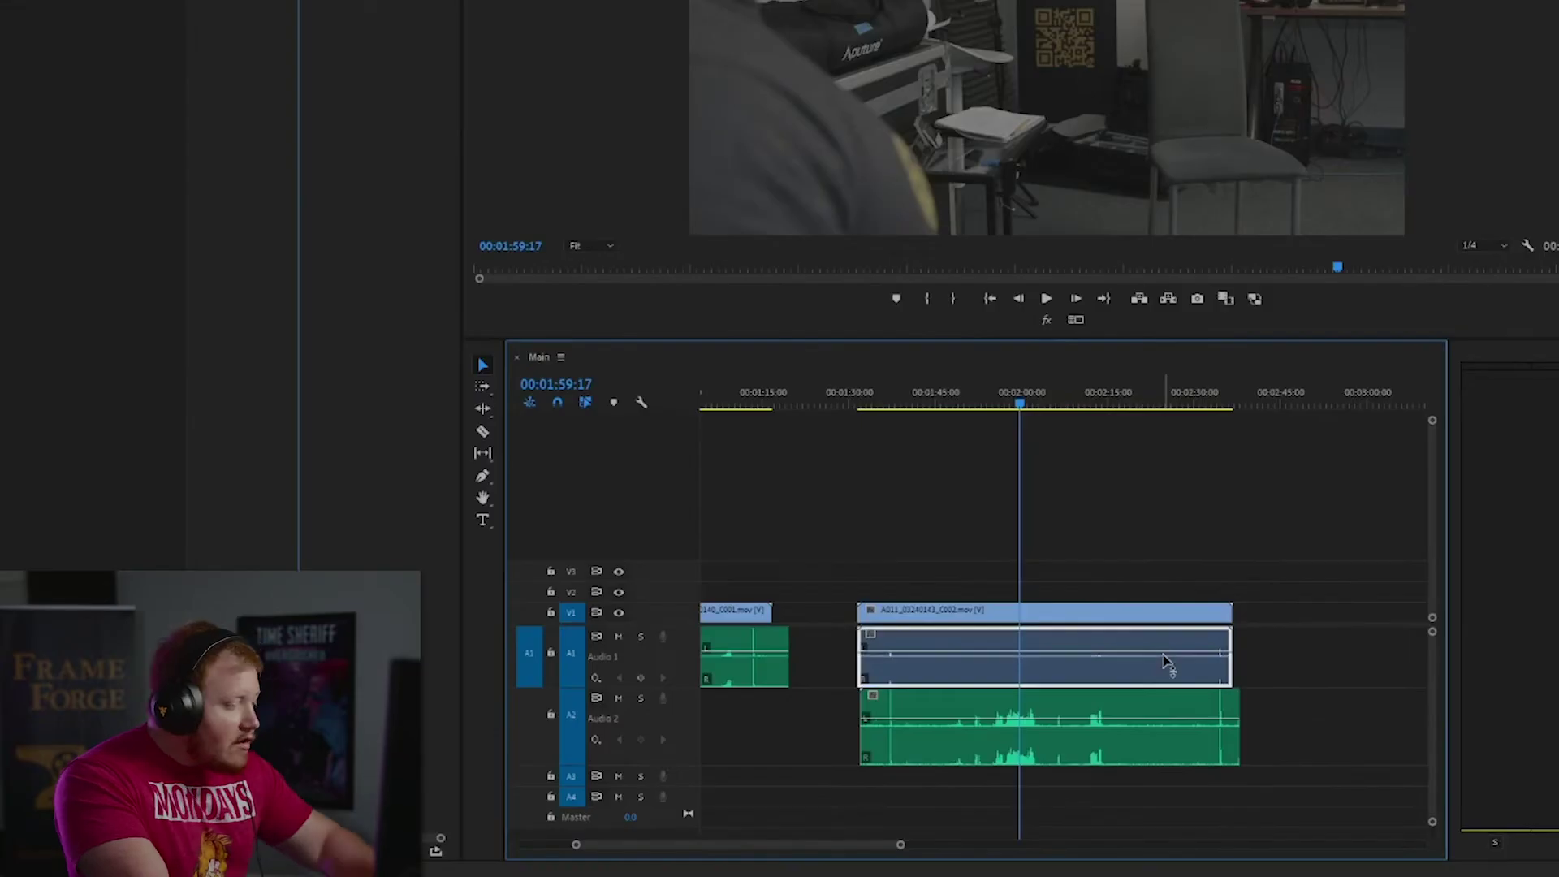
Step: Delete the second clip's camera audio and link its video with the external recording
key("Delete")
right_click(1118, 609)
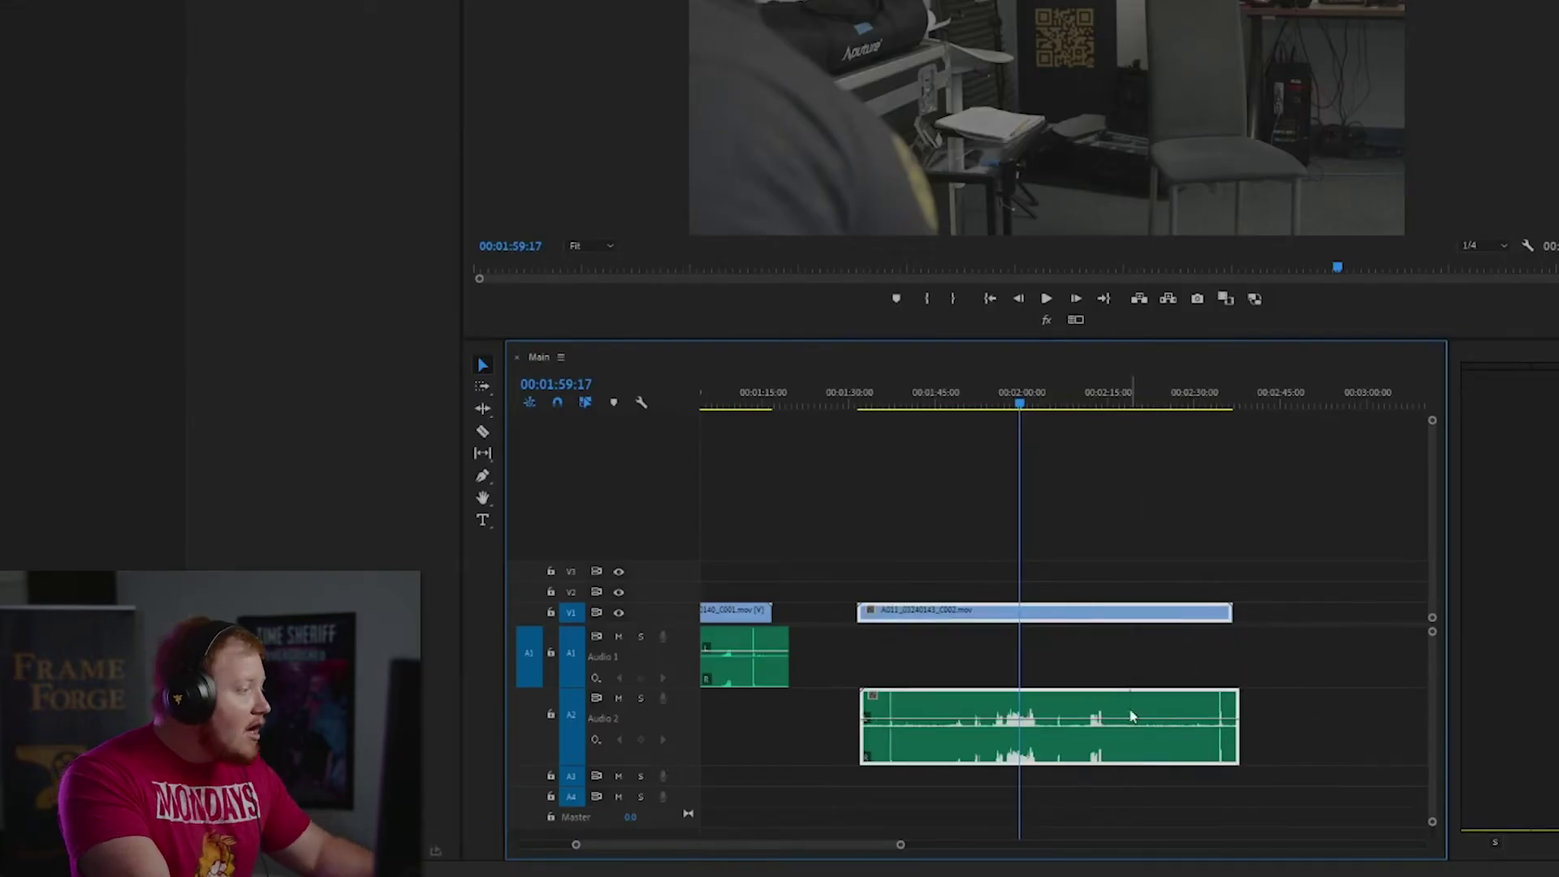
left_click(1157, 90)
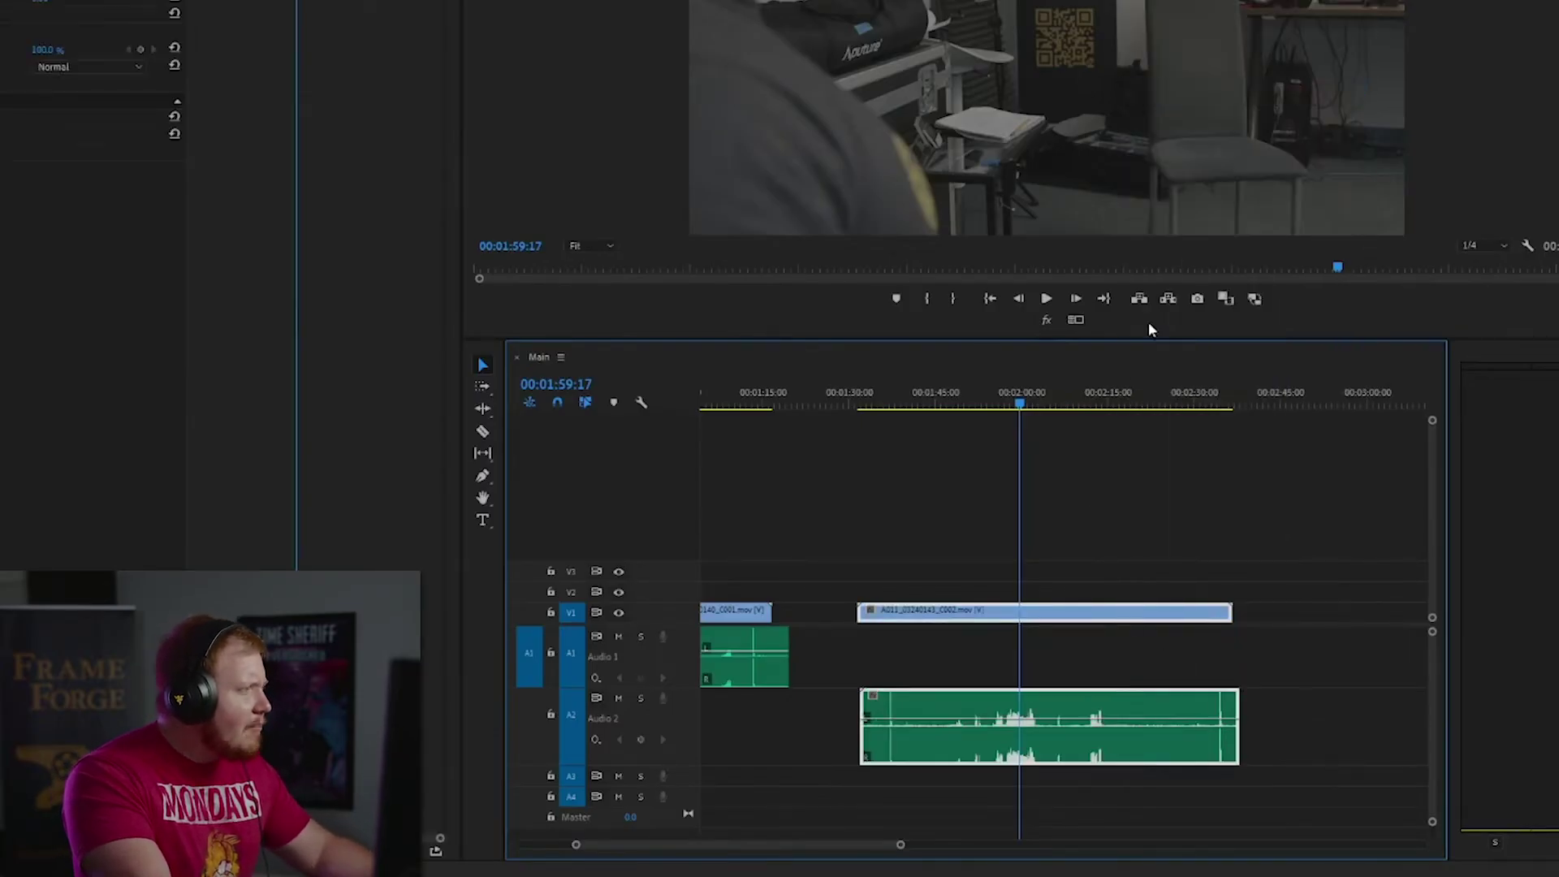
Step: Trim the start of the second linked clip to 00:01:48:17 and move its video up to track V2
scroll(1066, 696, "up", 5, "alt")
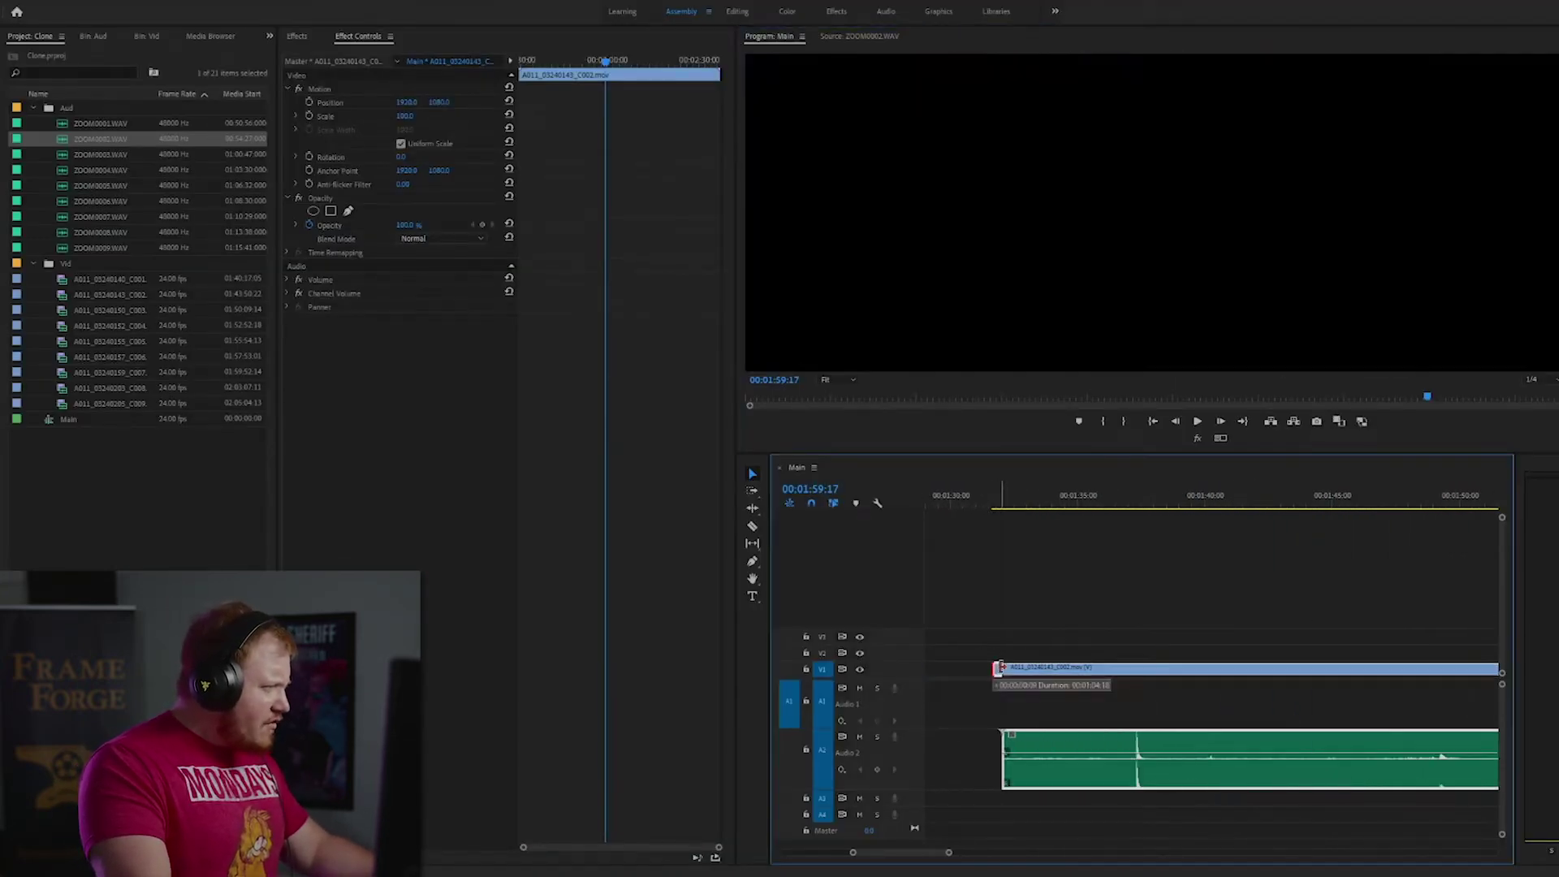
scroll(1051, 713, "down", 5, "alt")
left_click(1119, 505)
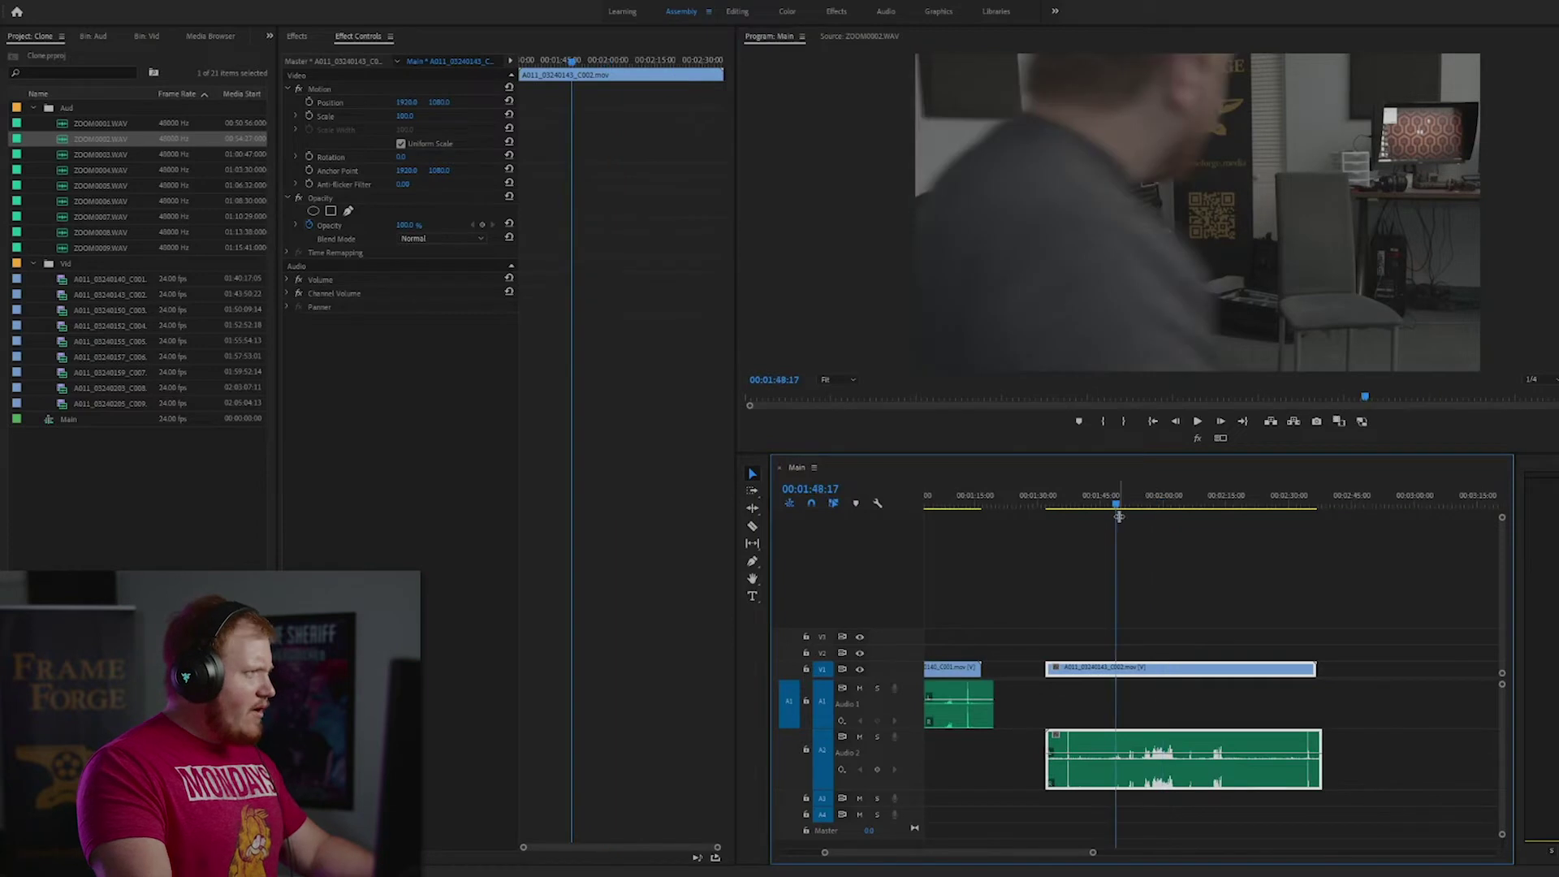
left_click_drag(1047, 667, 1114, 671)
scroll(1099, 698, "up", 3, "alt")
scroll(1031, 666, "down", 5, "alt")
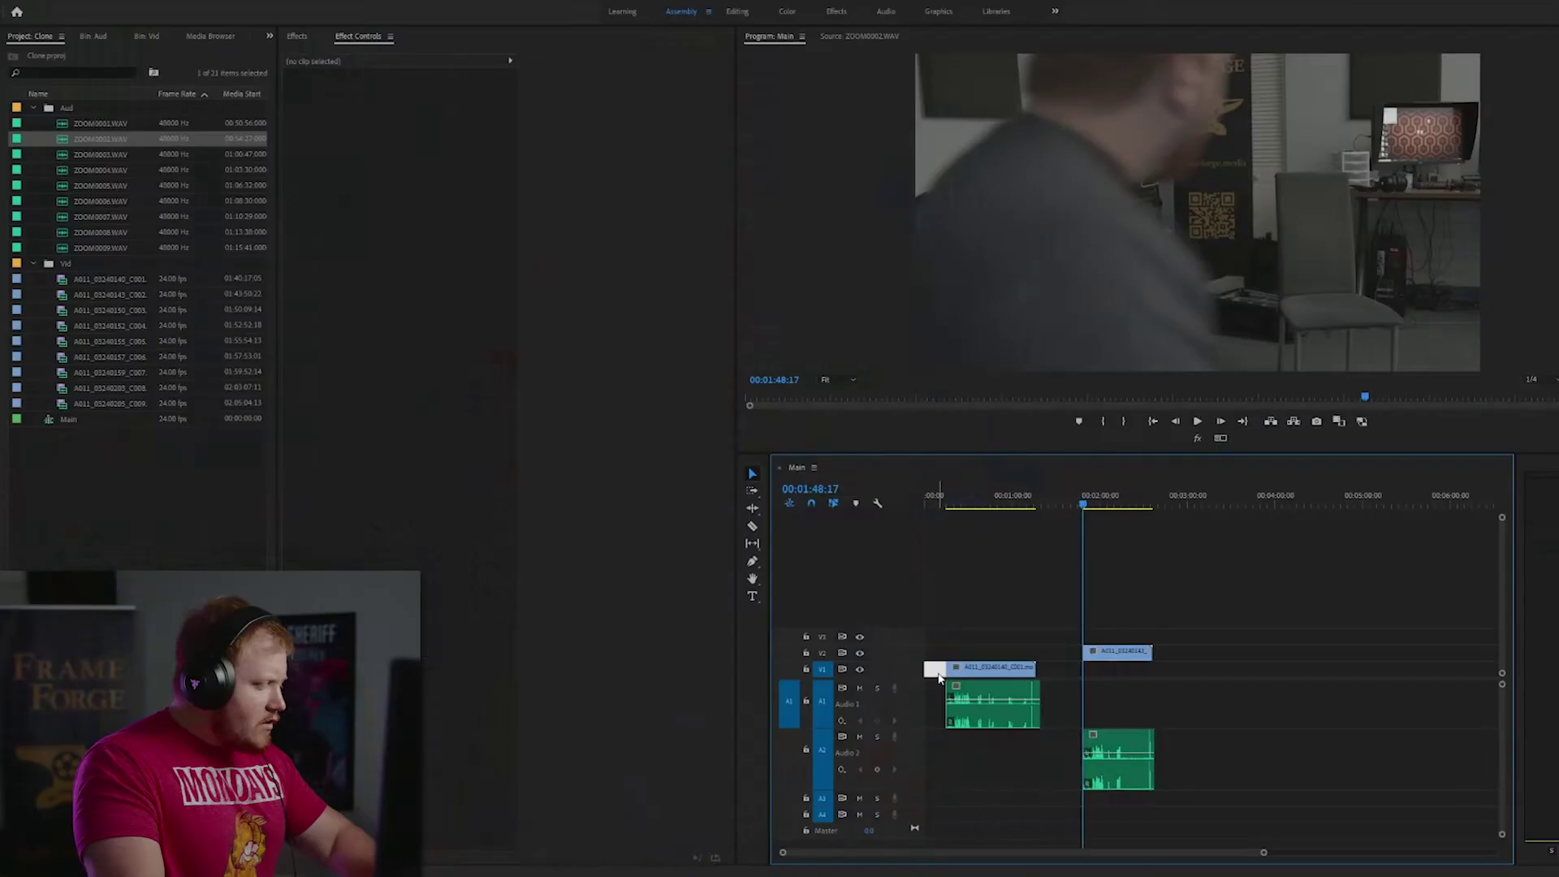
Step: Close the gap before the first clip and stack the second linked clip above it at the start of the timeline
key("Delete")
left_click_drag(1112, 652, 972, 653)
left_click(943, 497)
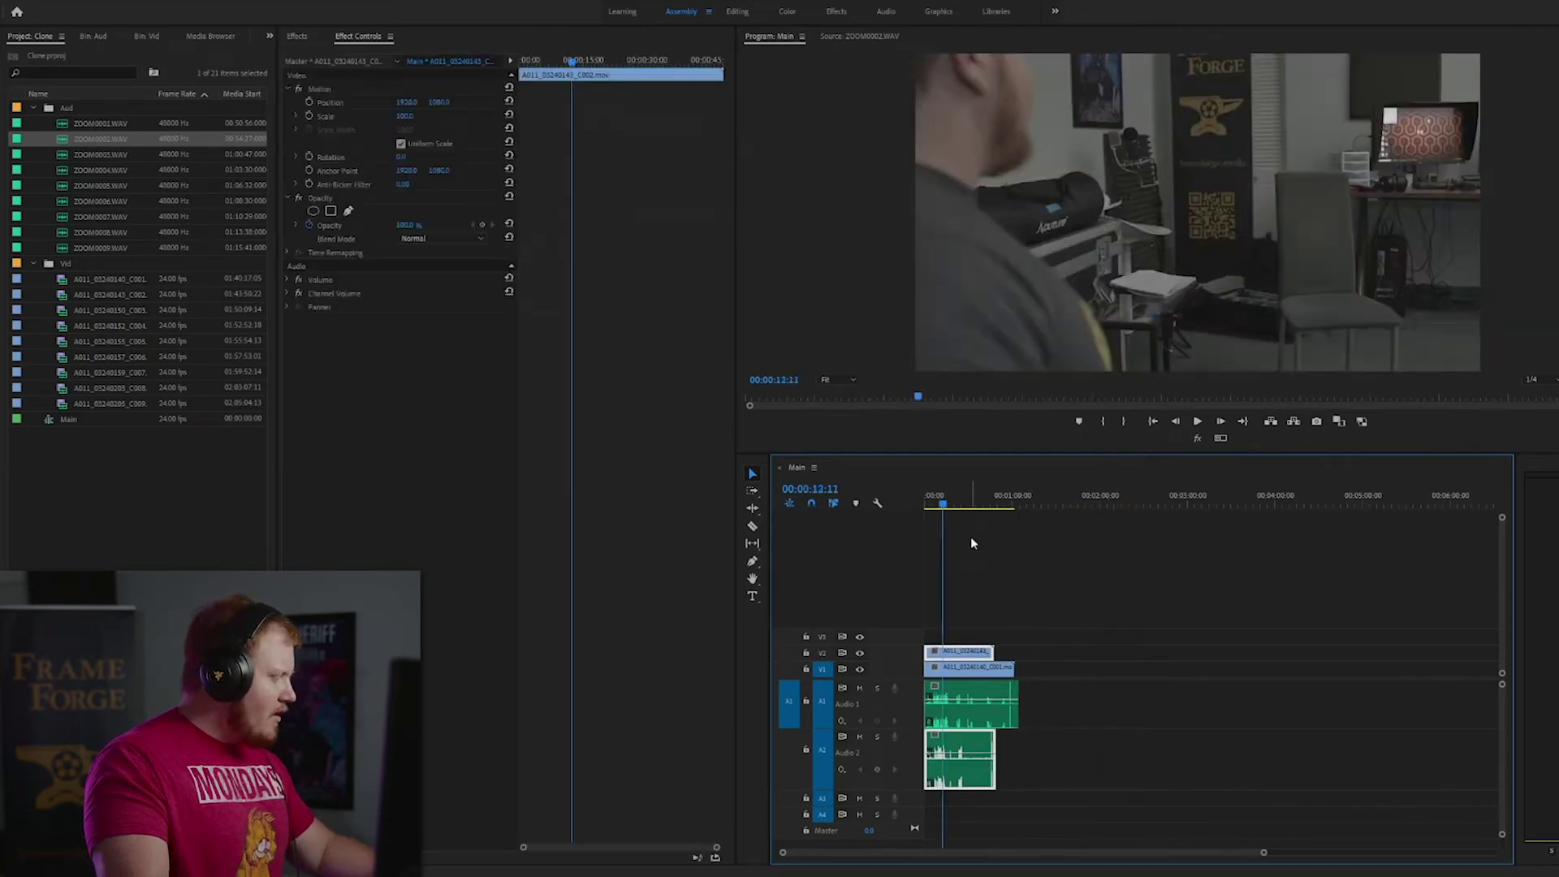
Step: Shift the second linked clip along V2 and A2 so it starts about 25 seconds into the sequence
key("=")
key("=")
key("=")
key("=")
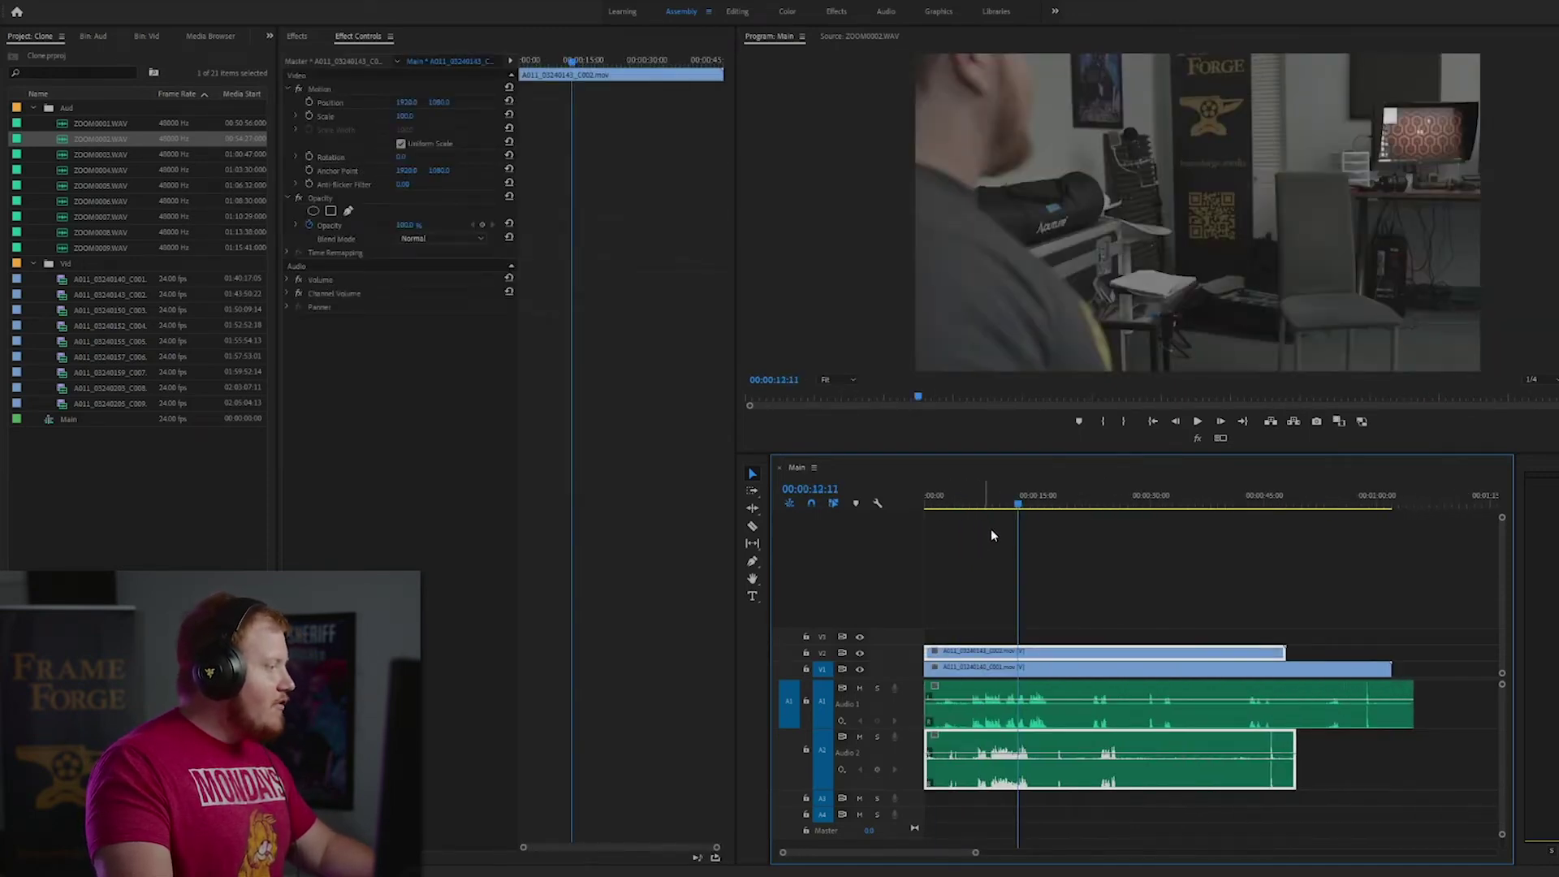
key("=")
key("=")
key("backslash")
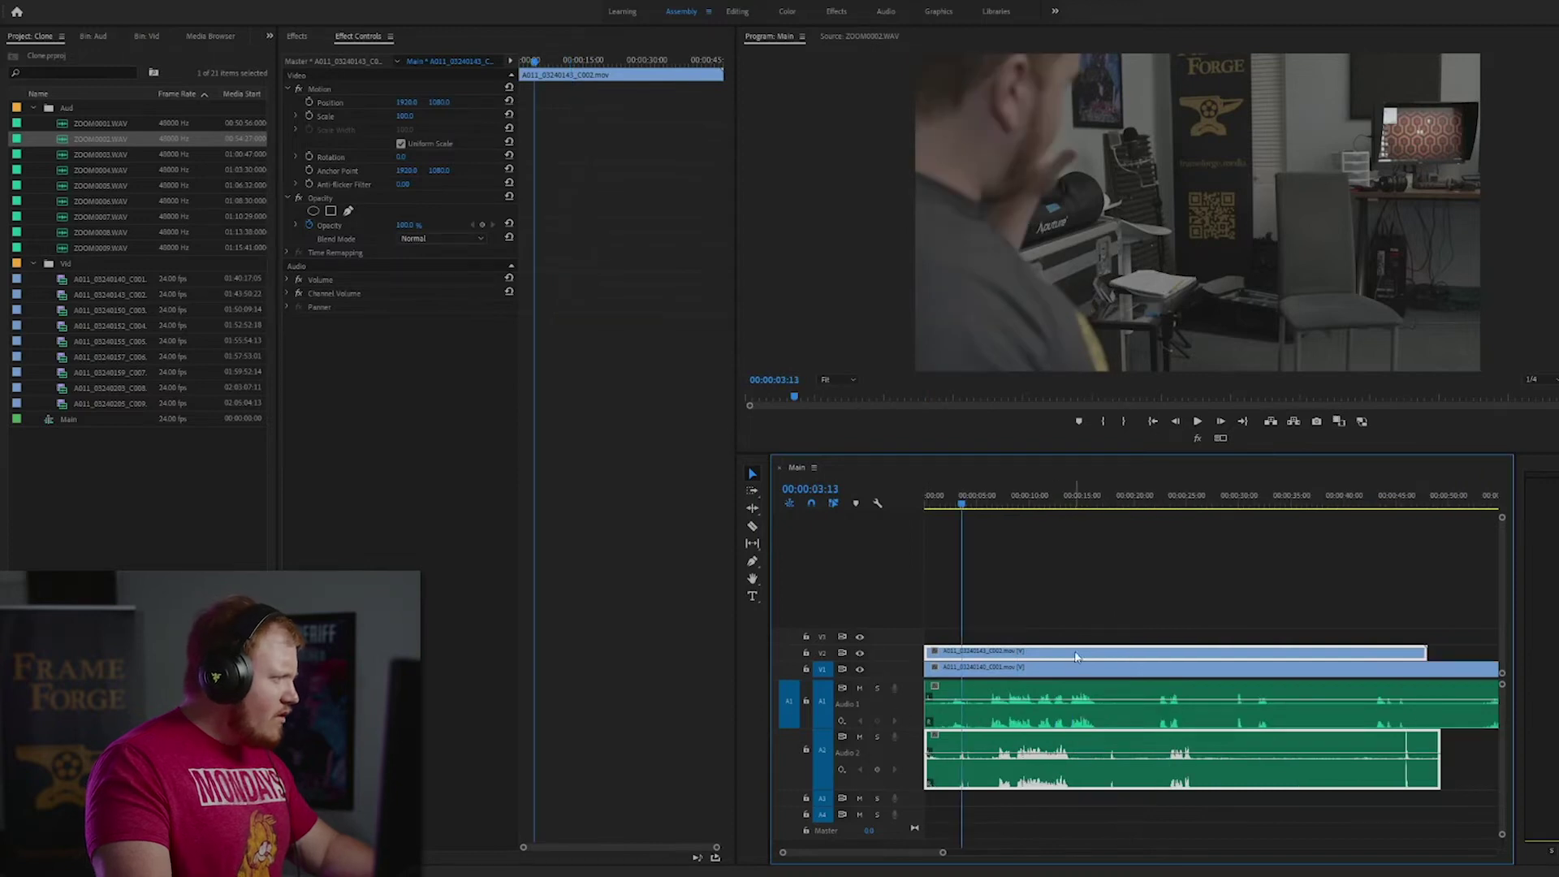
left_click_drag(1076, 656, 1330, 627)
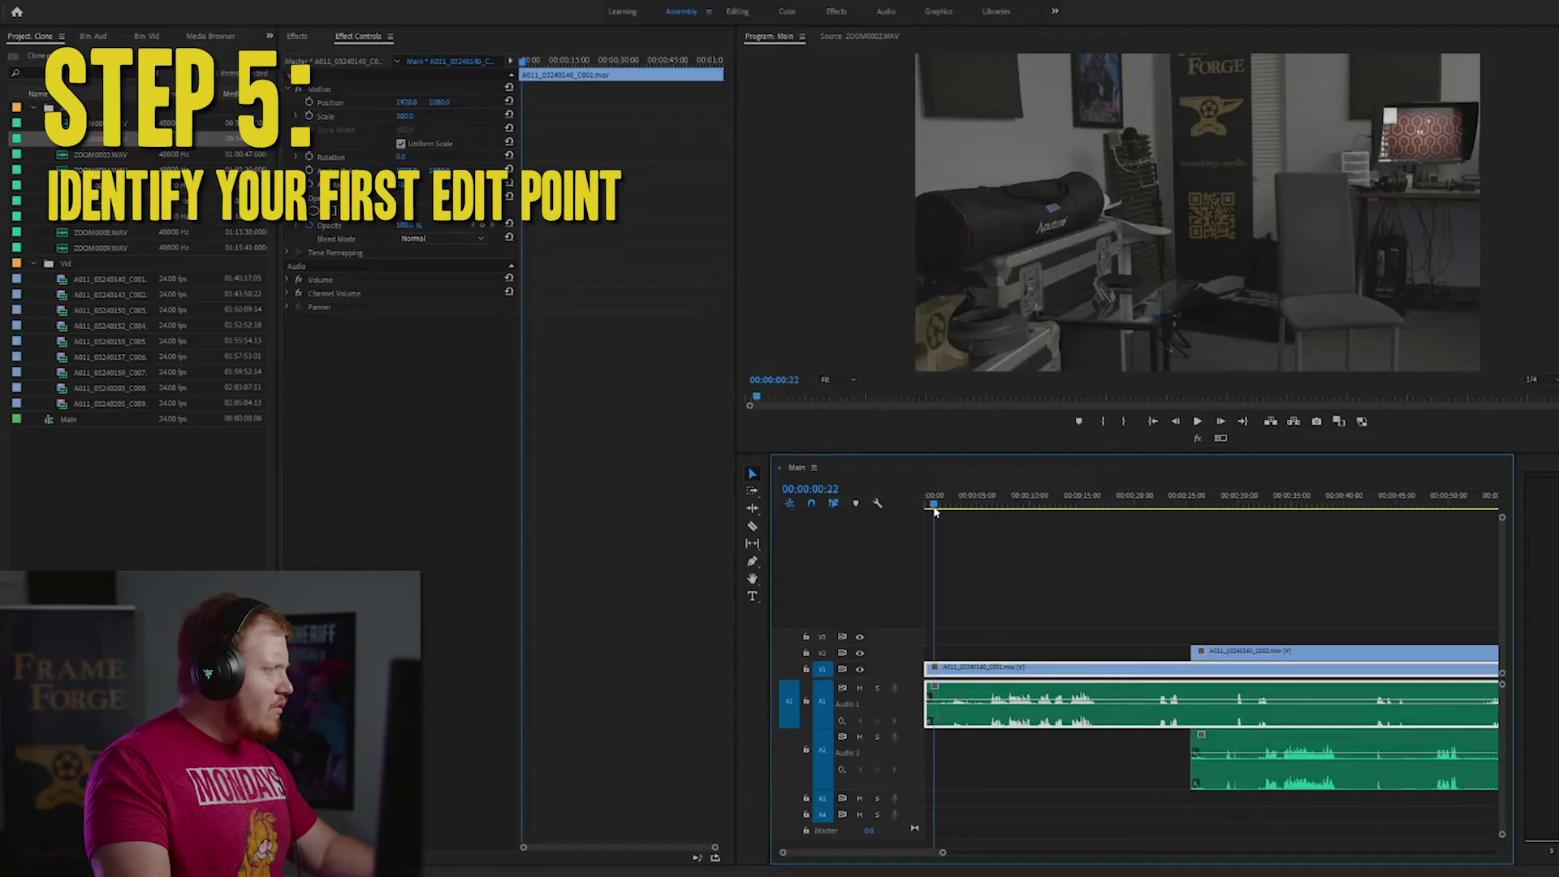
Step: Play the opening to find the first edit point and move the second linked clip's start to 00:00:19:05
key("space")
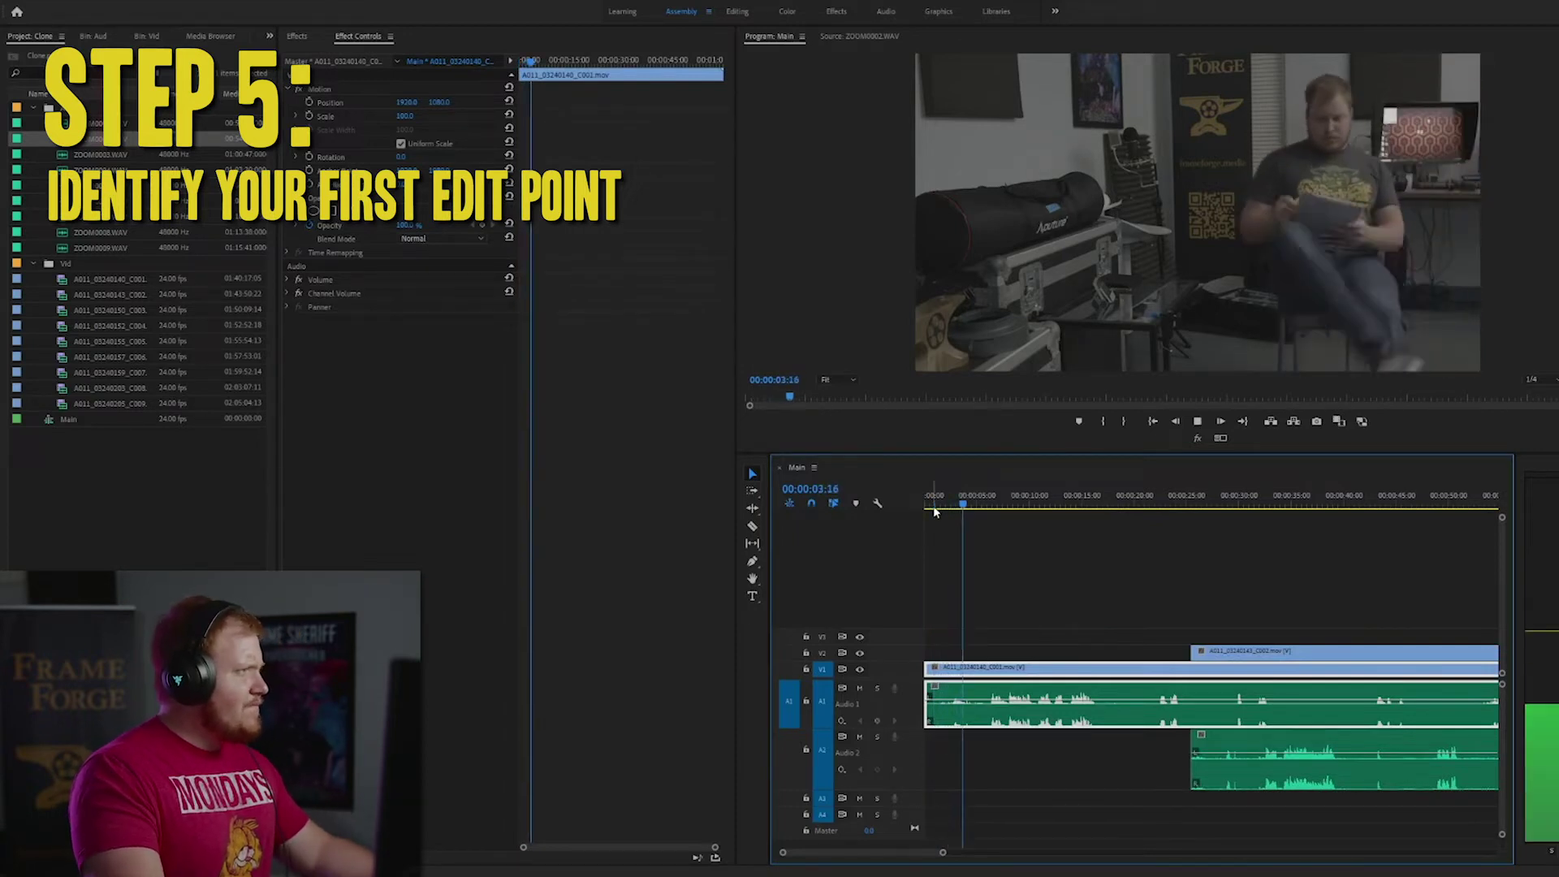
left_click_drag(934, 512, 1126, 501)
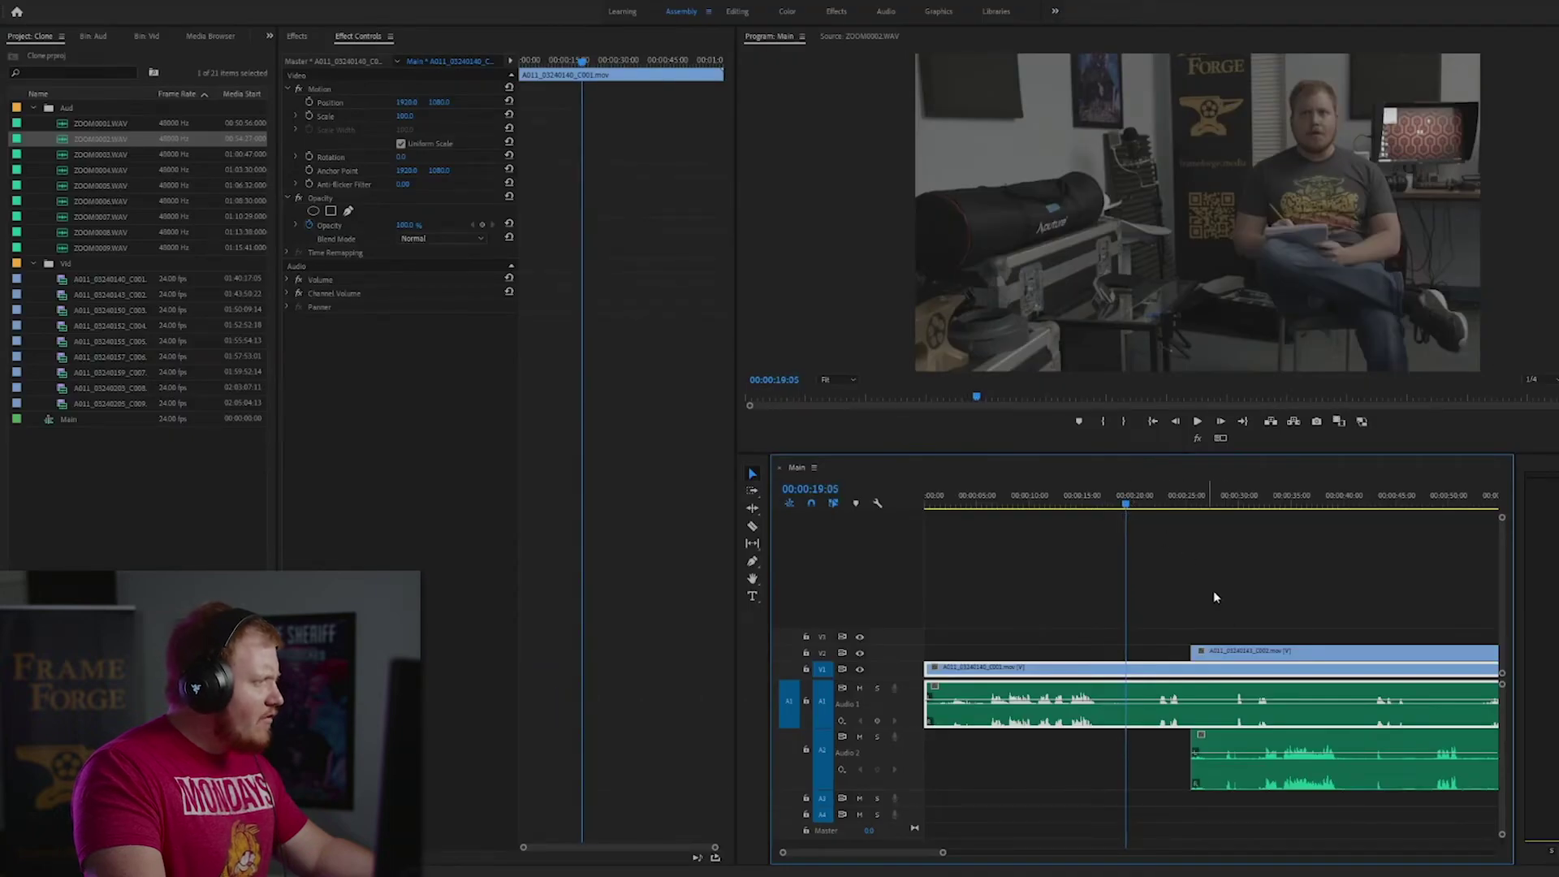
left_click_drag(1249, 650, 1184, 650)
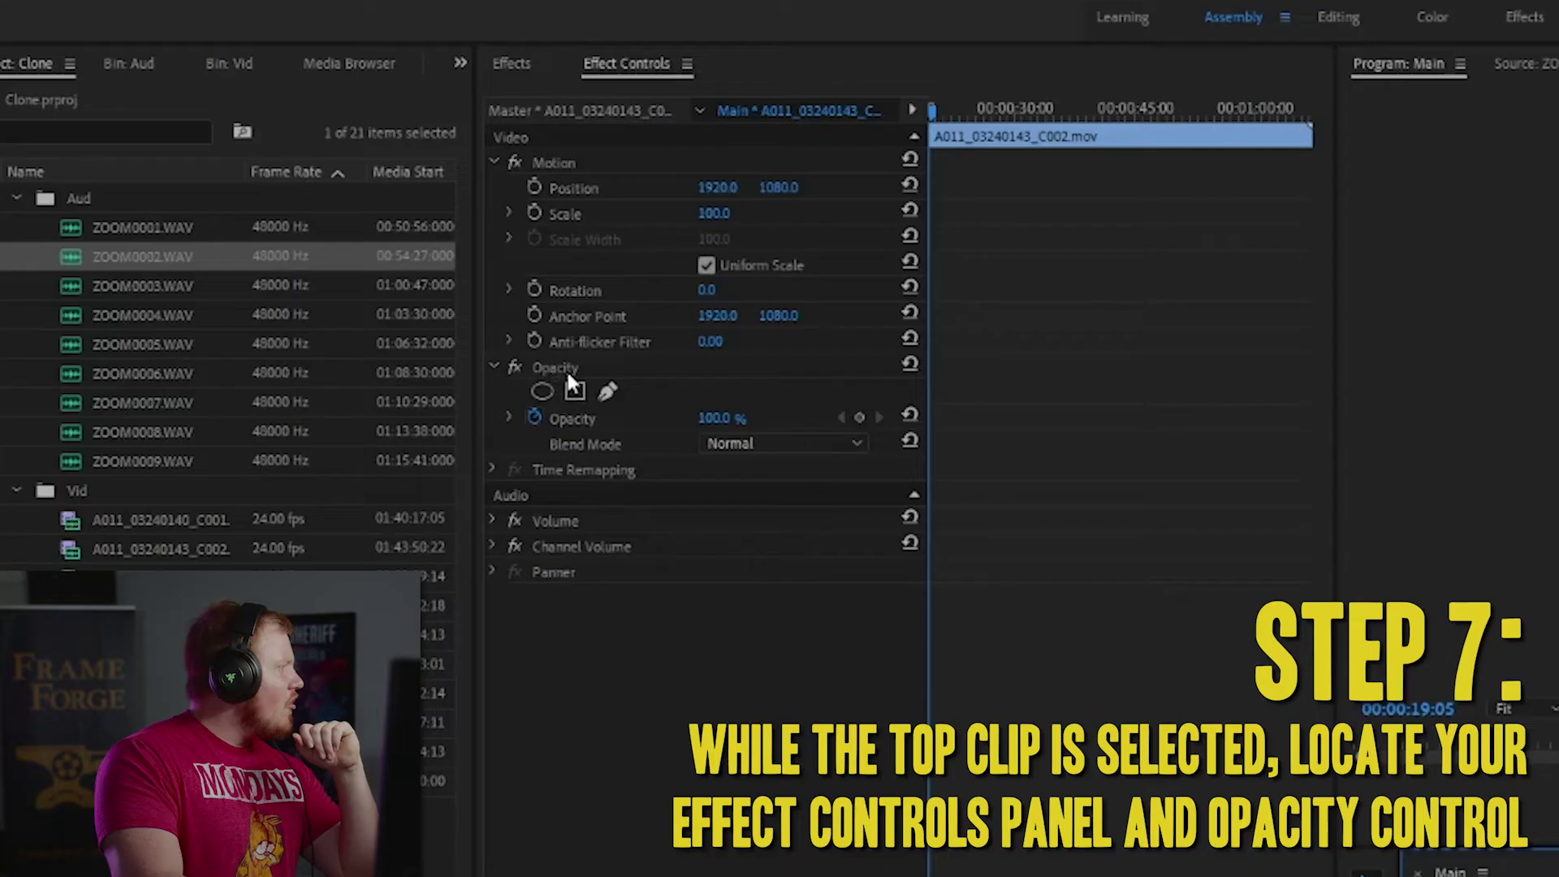
Step: Add a rectangular opacity mask to the V2 clip and stretch its four corners around the left part of the frame, up to the banner
left_click(492, 367)
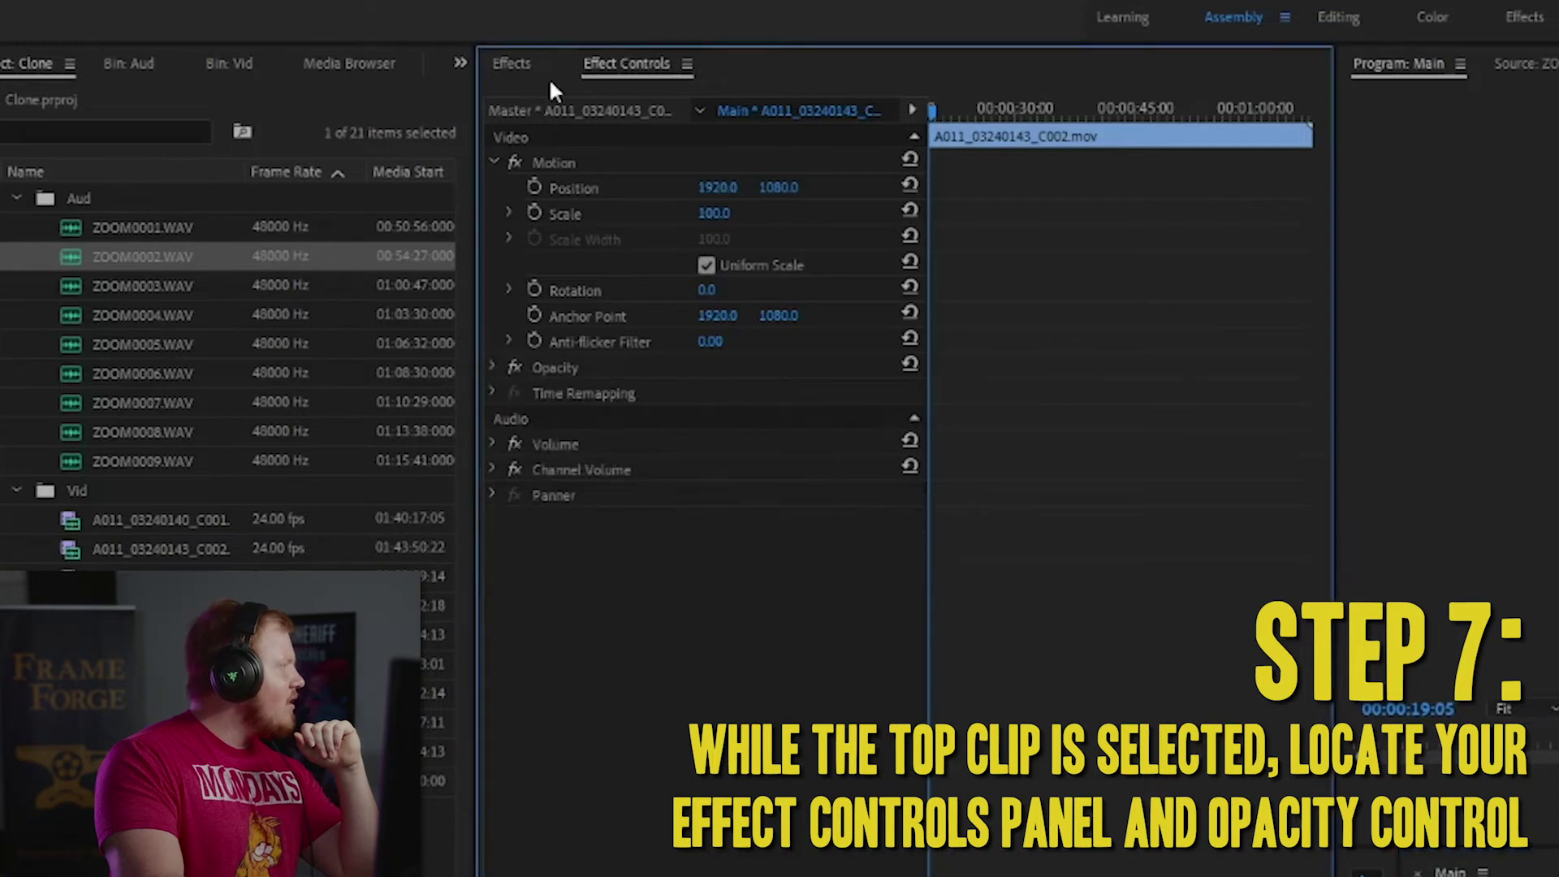
left_click(493, 369)
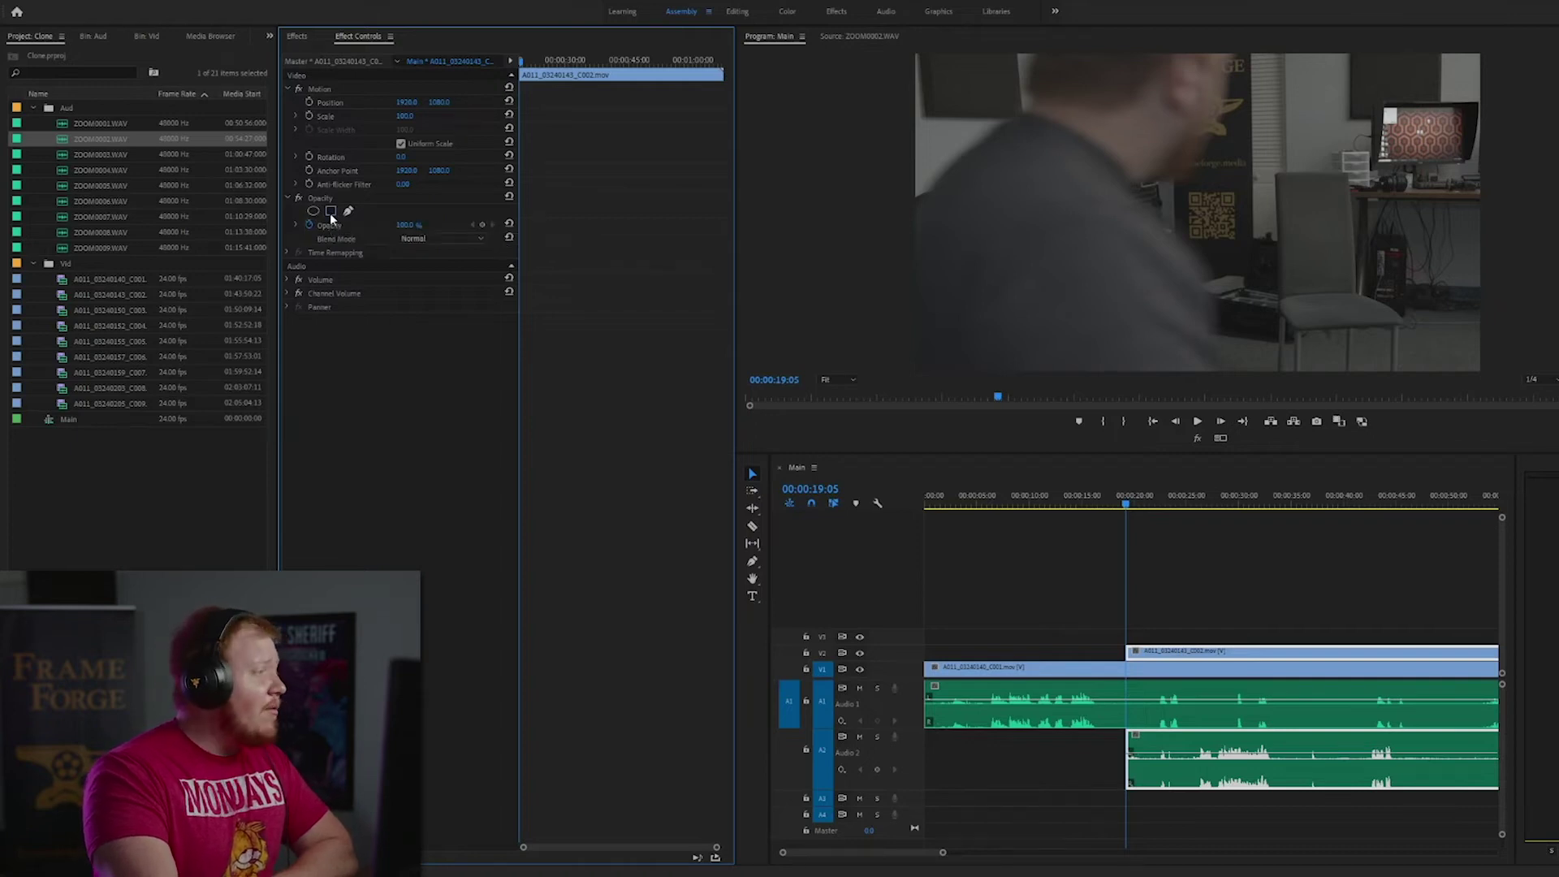
left_click(330, 211)
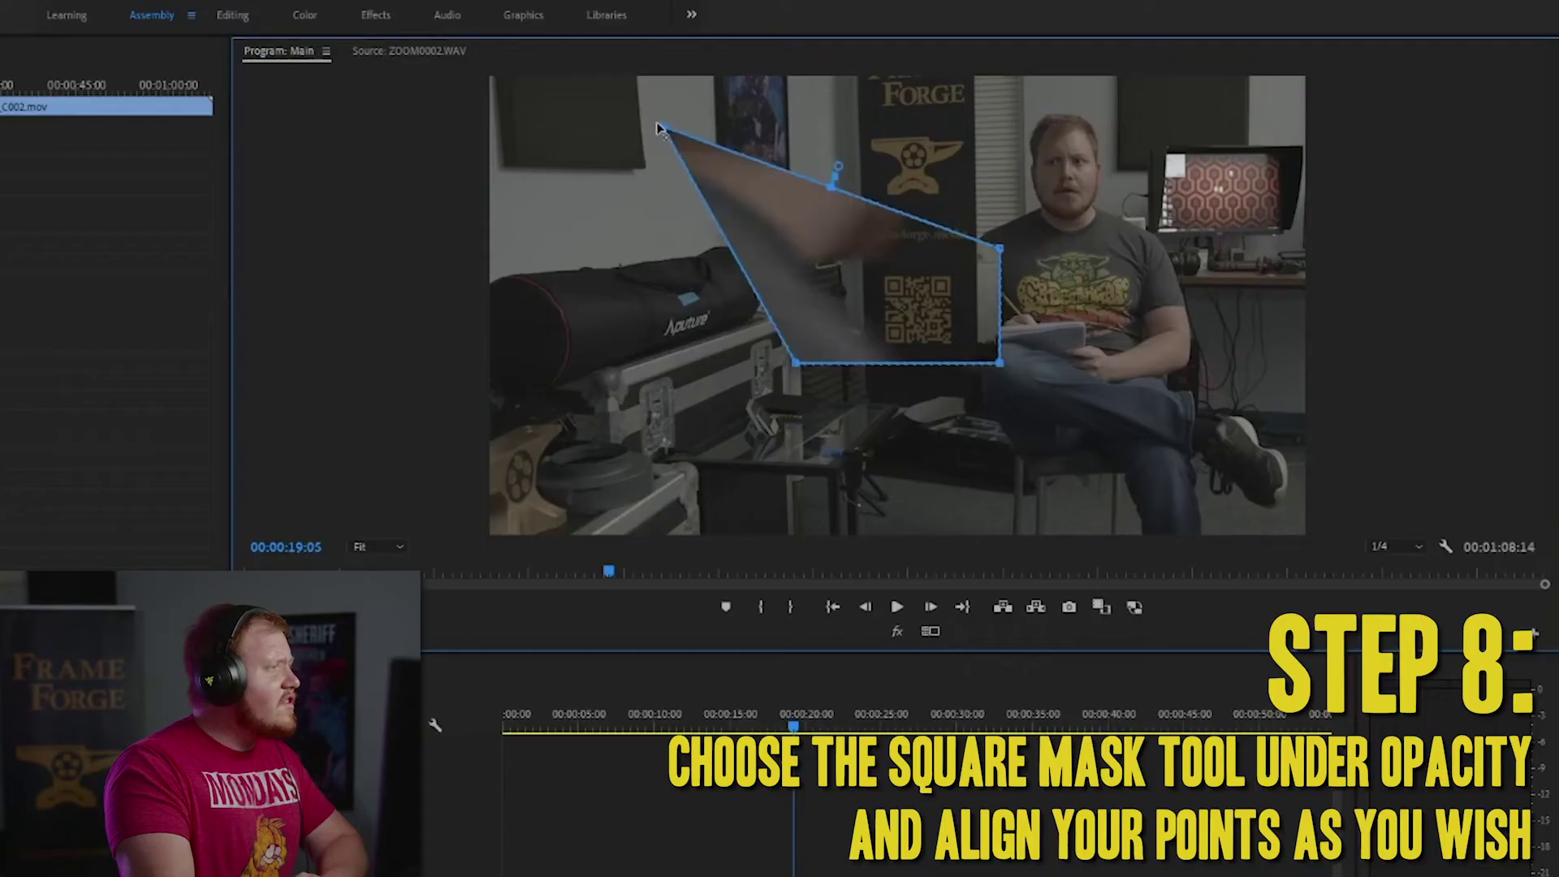
left_click_drag(651, 127, 656, 120)
left_click_drag(475, 63, 471, 63)
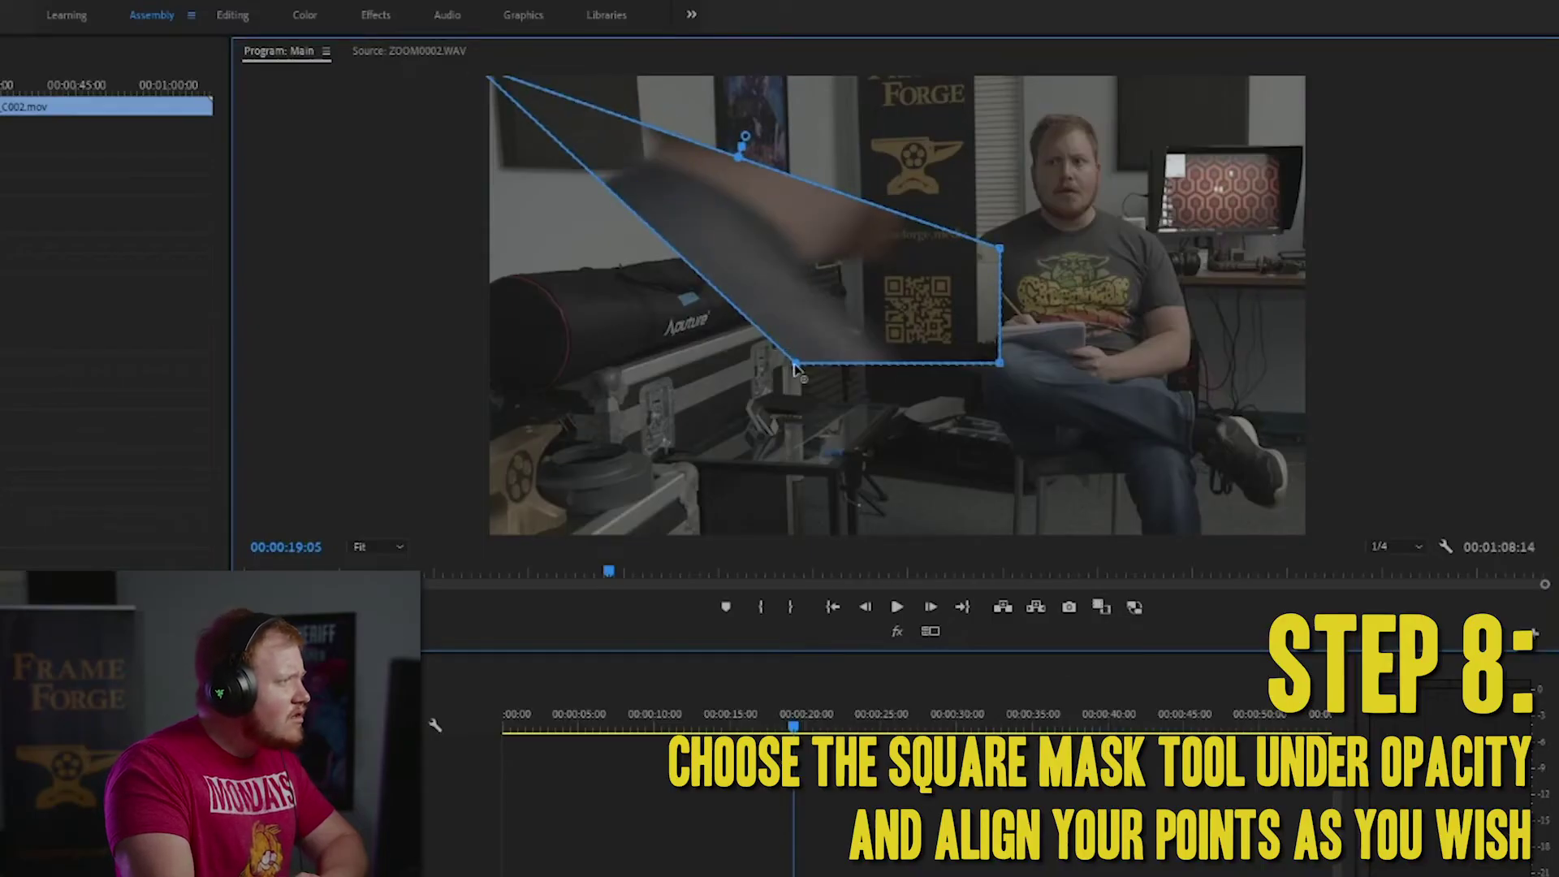
left_click_drag(464, 554, 463, 550)
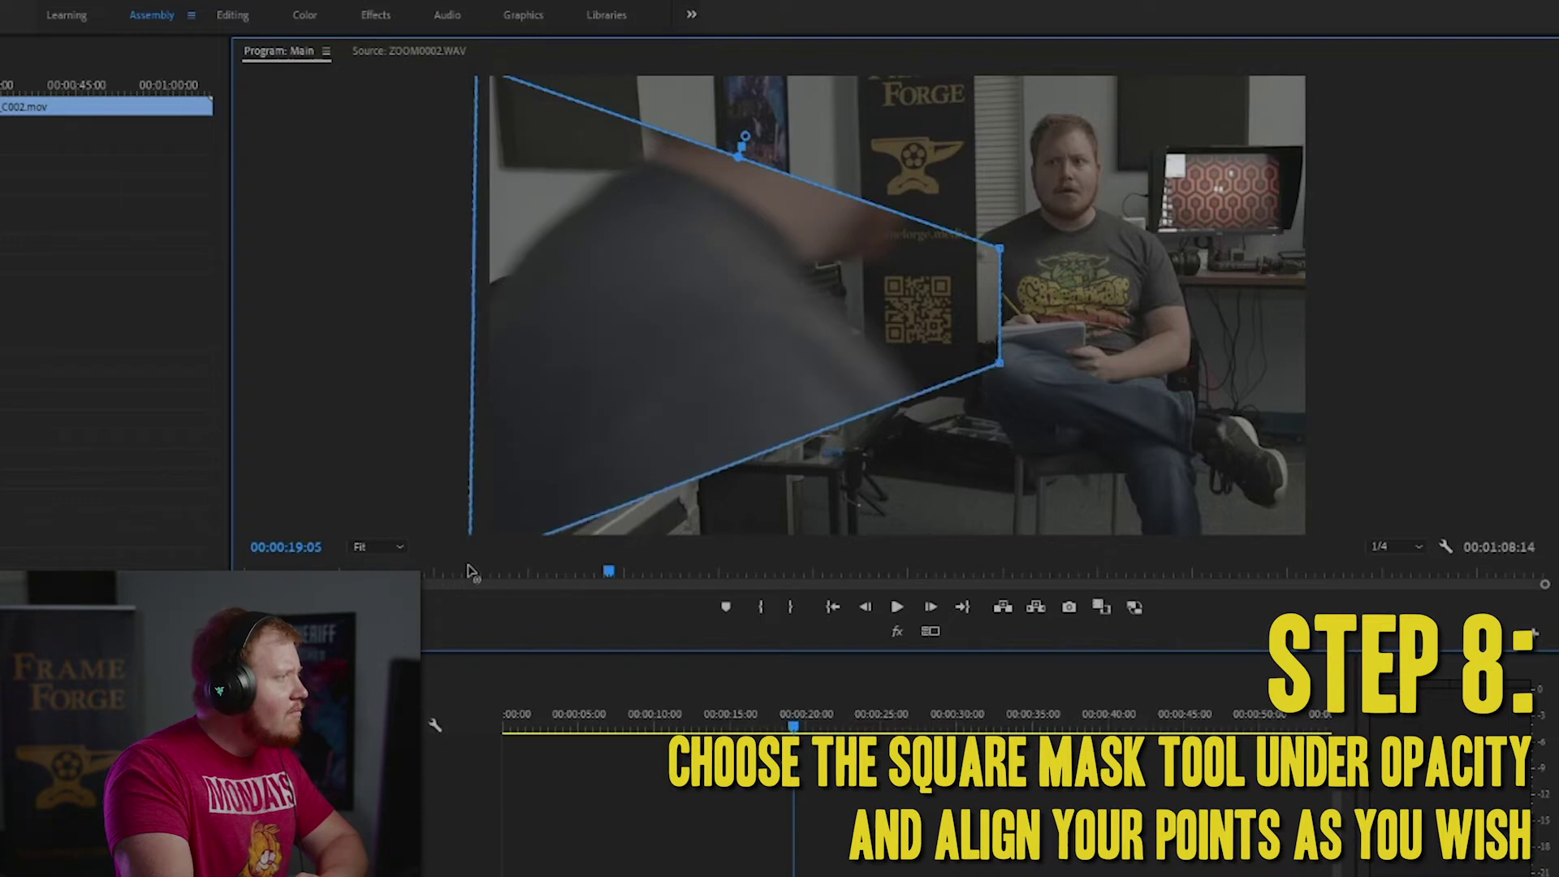
left_click_drag(1011, 255, 961, 58)
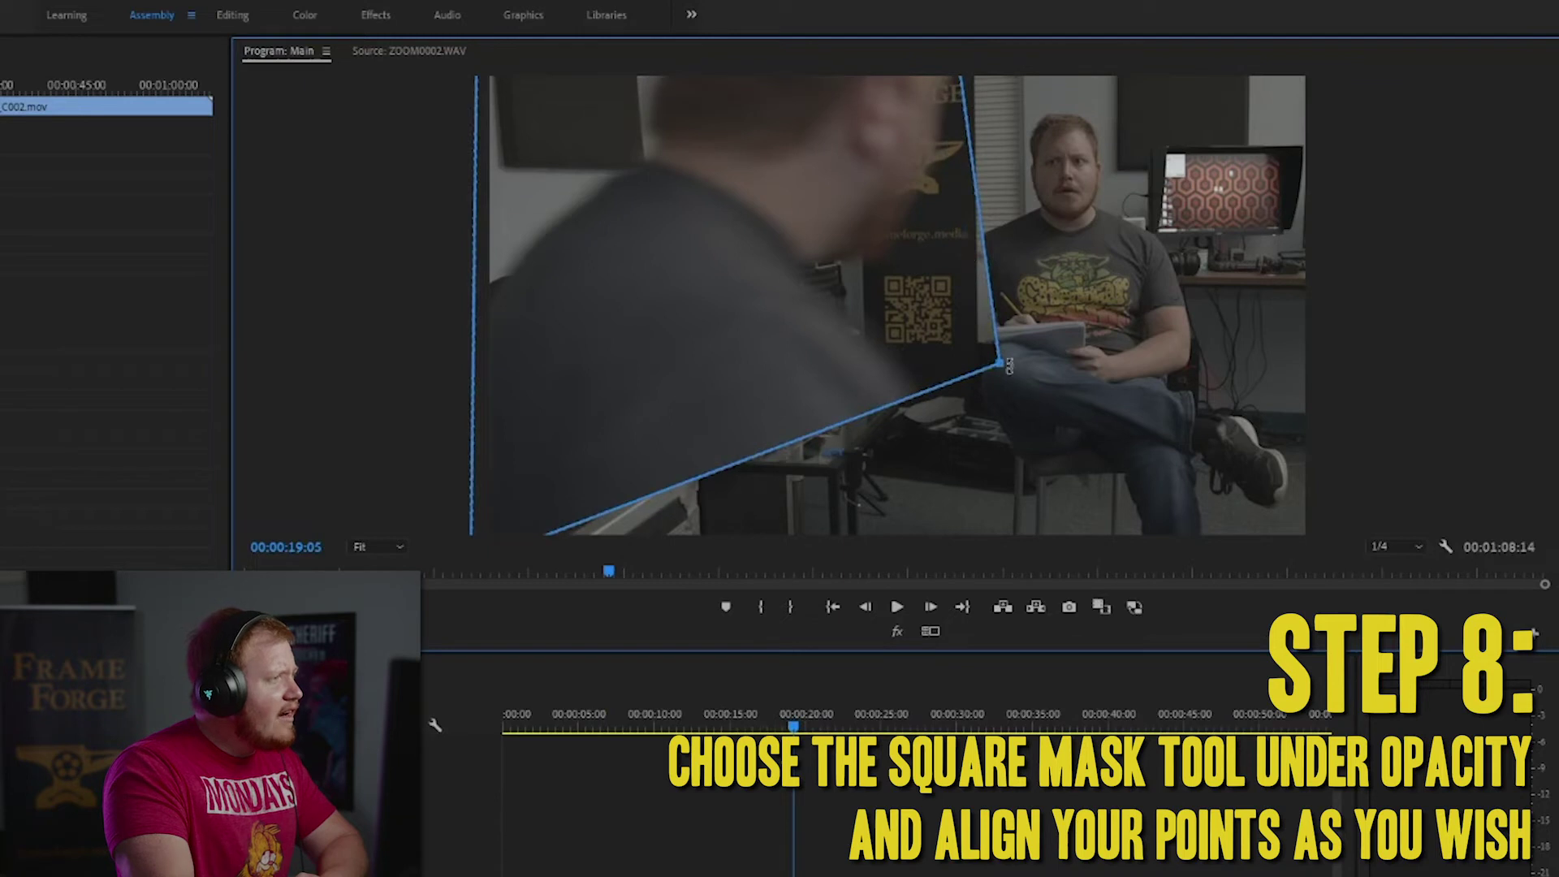
left_click_drag(1002, 366, 940, 523)
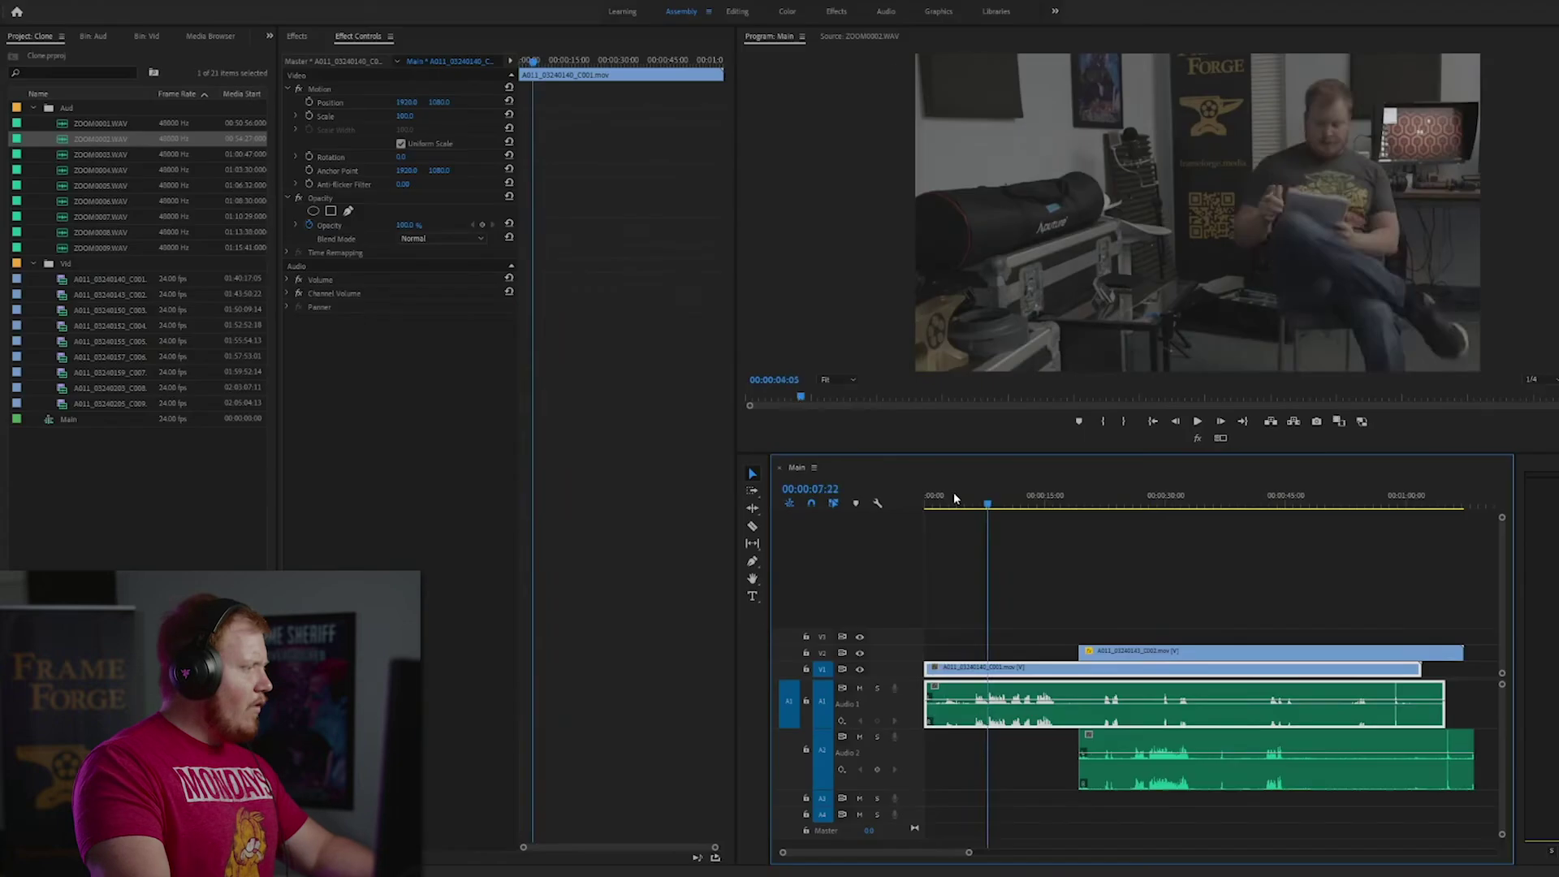
Step: Split the first clip and its linked audio at 00:00:18:02, just before the V2 clip starts
left_click_drag(934, 499, 1069, 499)
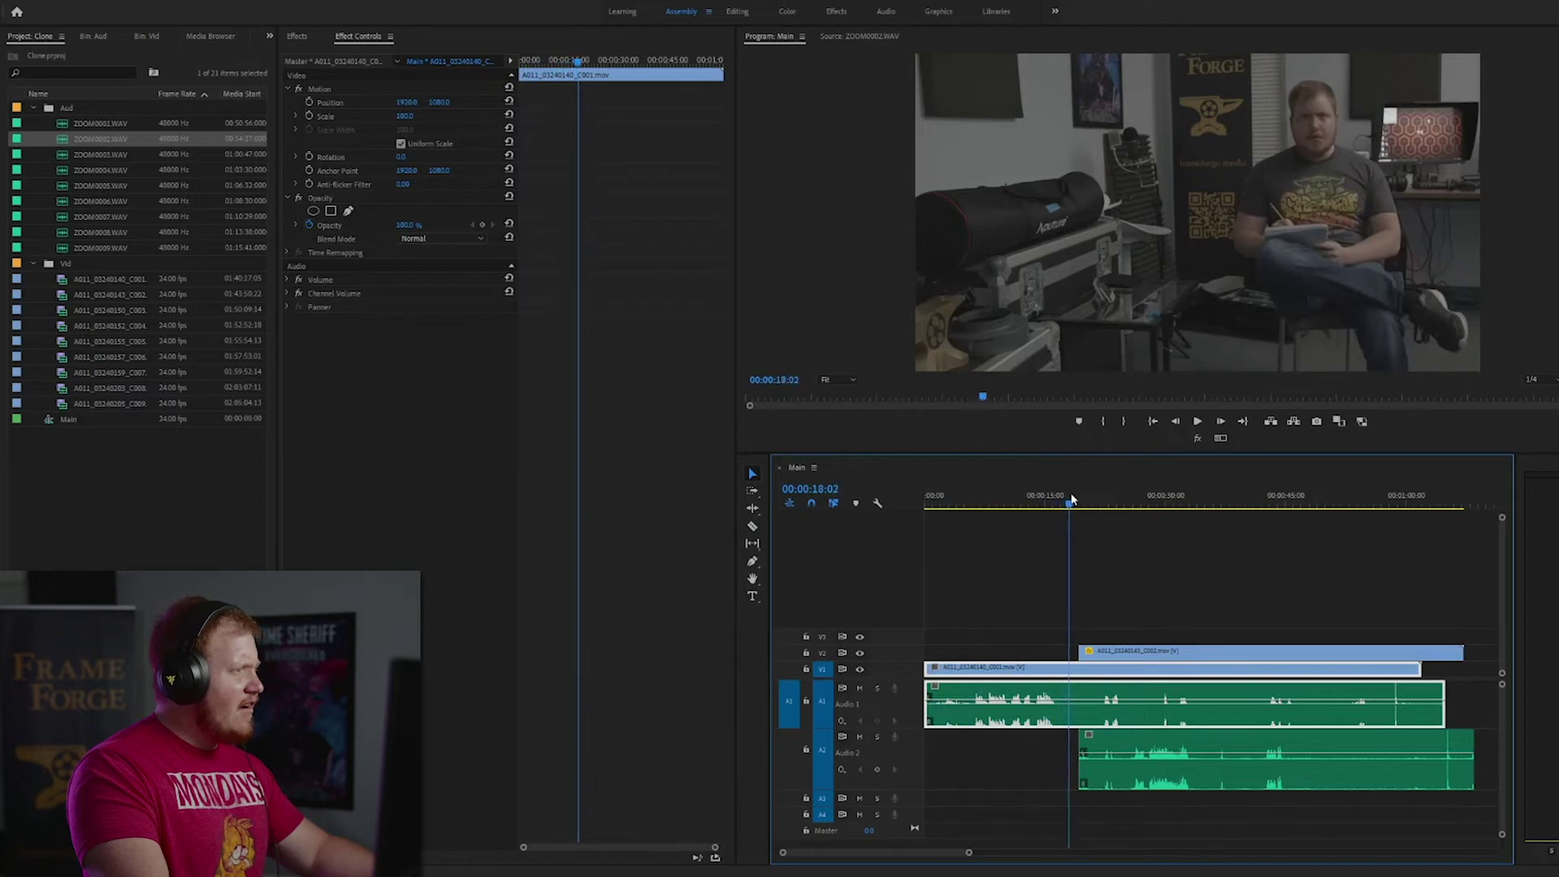
left_click(1073, 677)
Step: Move all clips after the cut about 7 seconds along the timeline and trim the V1 clip's start to match the V2 clip
left_click_drag(1131, 616, 1226, 788)
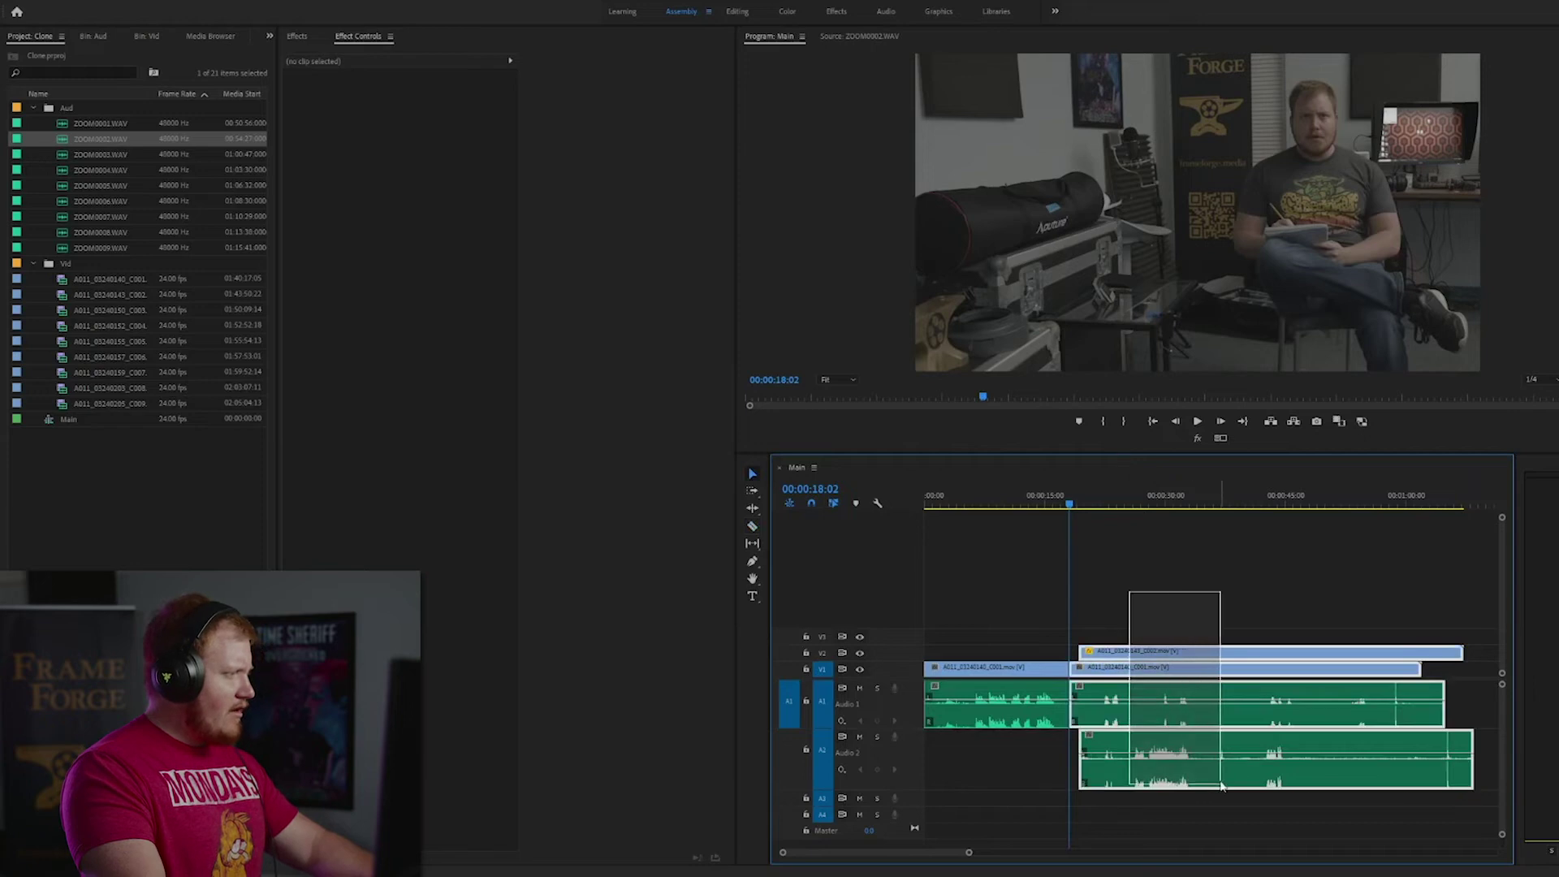
left_click_drag(1135, 661, 1192, 593)
left_click(1192, 593)
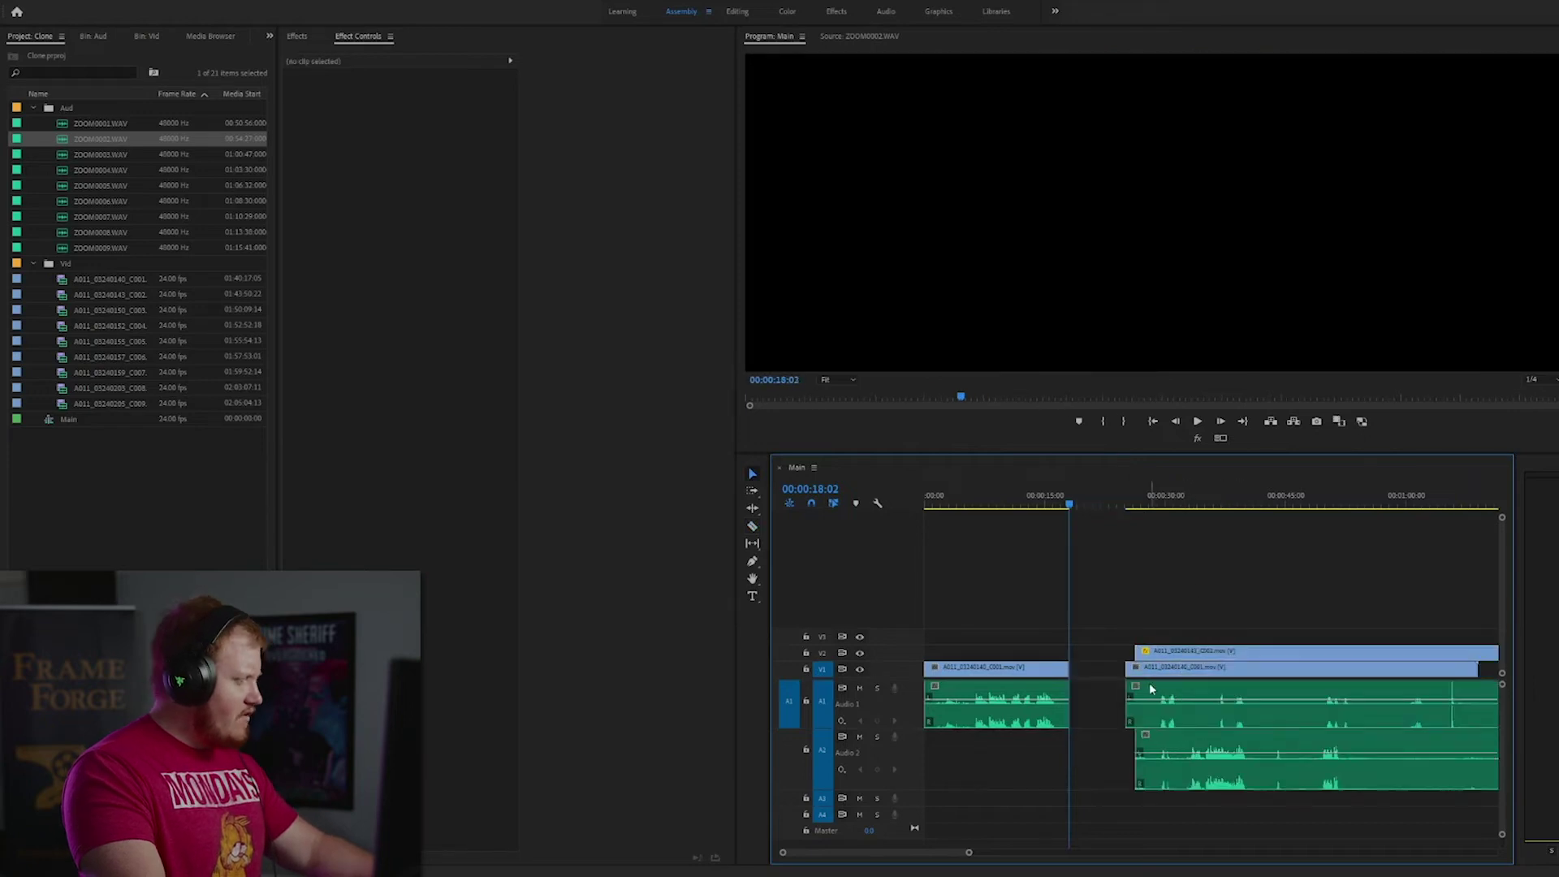
key("=")
left_click_drag(1114, 671, 1134, 670)
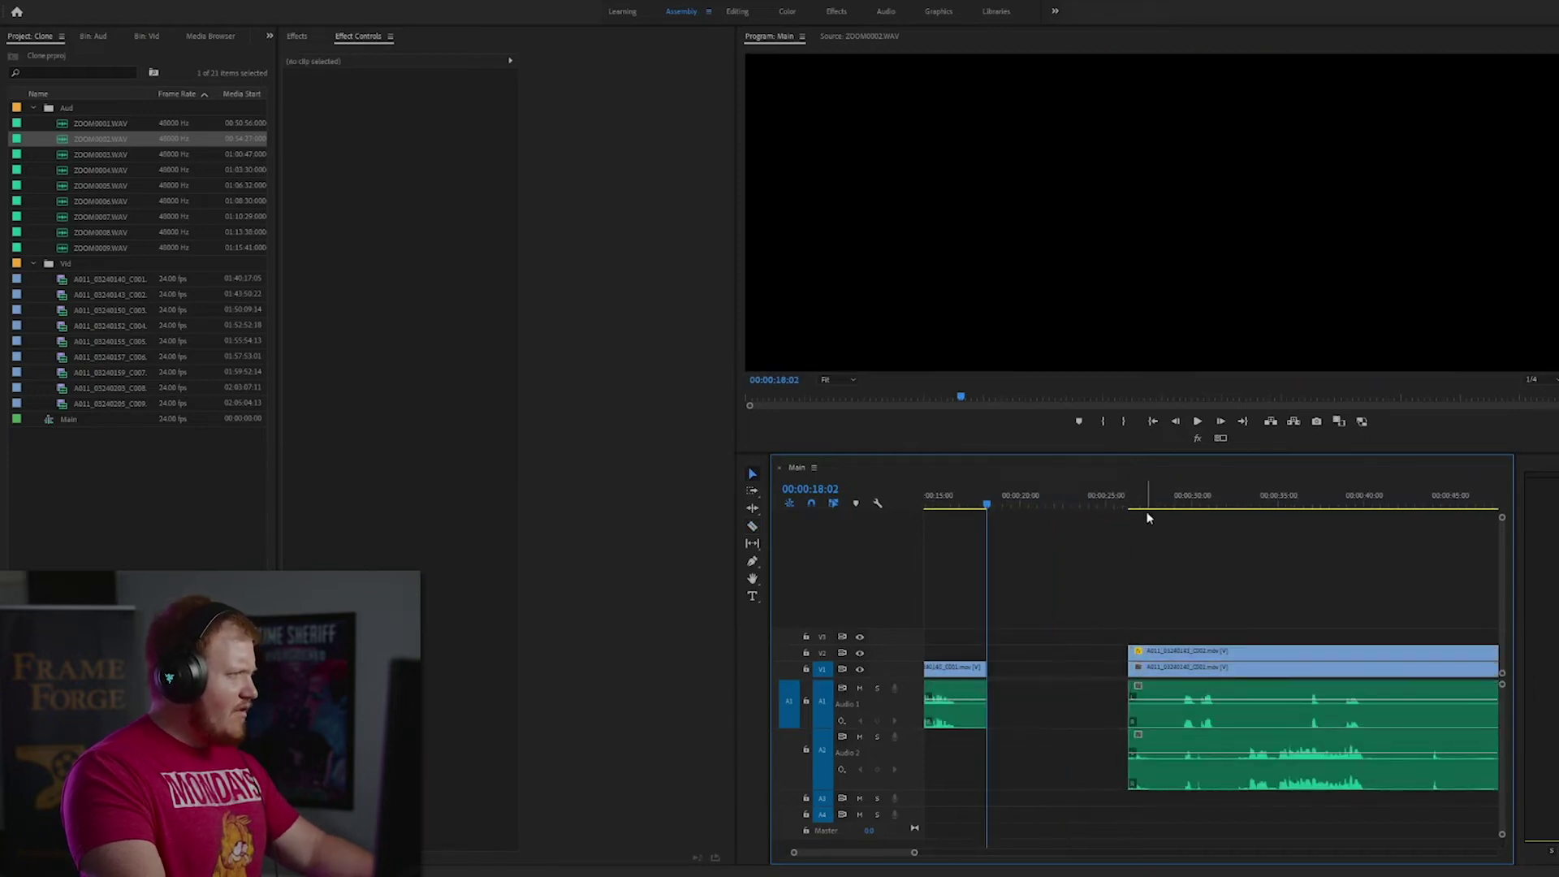
Step: Play the stacked section and compare both dialogue tracks to locate the next cut point
left_click_drag(1146, 503, 1134, 504)
key("space")
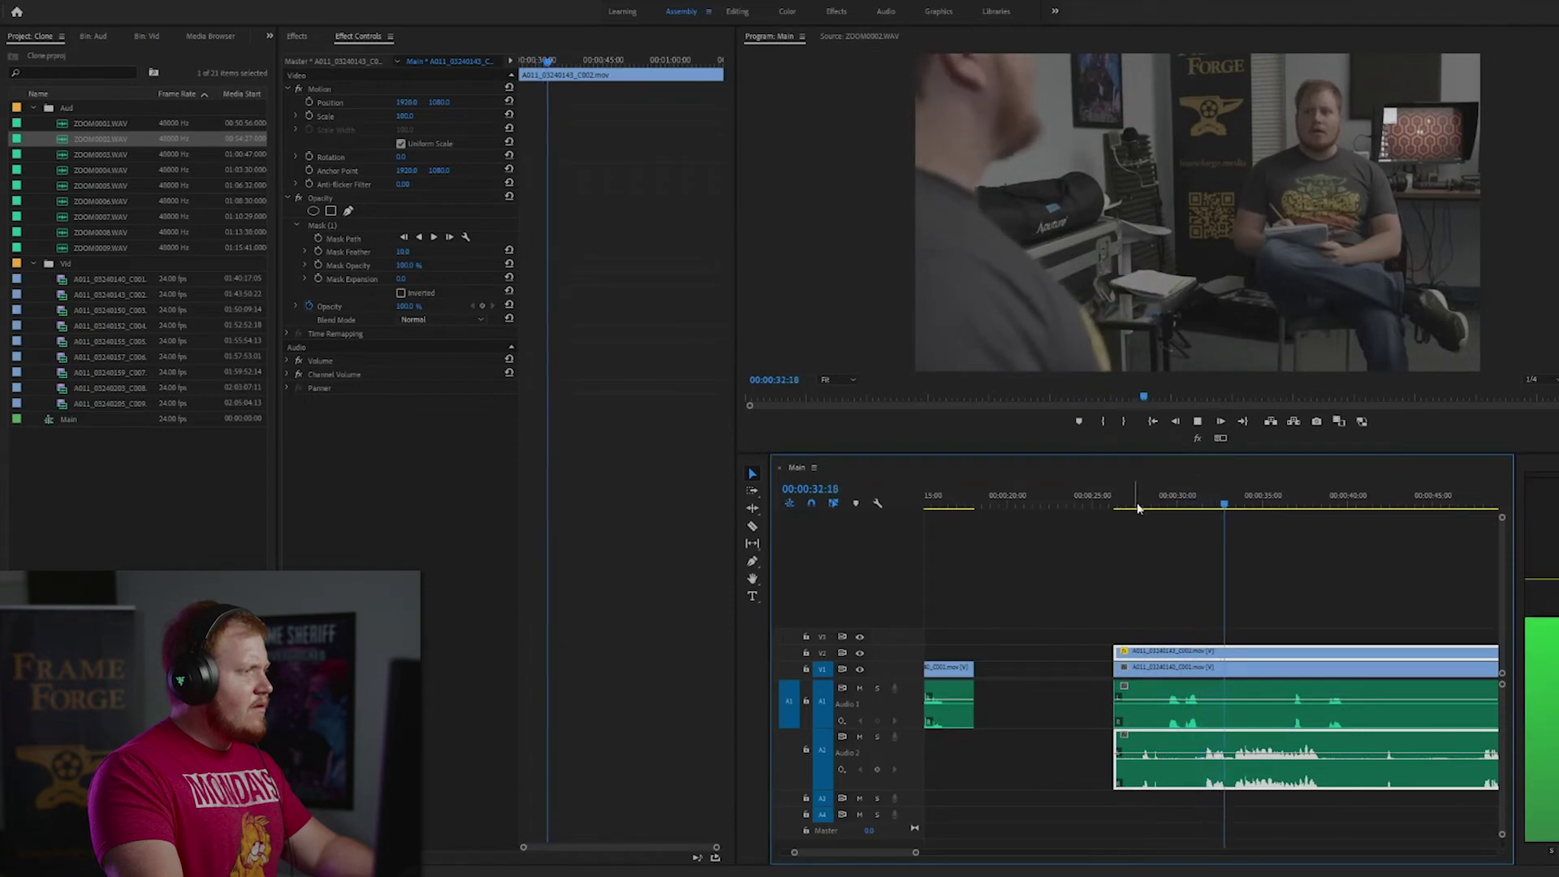
key("minus")
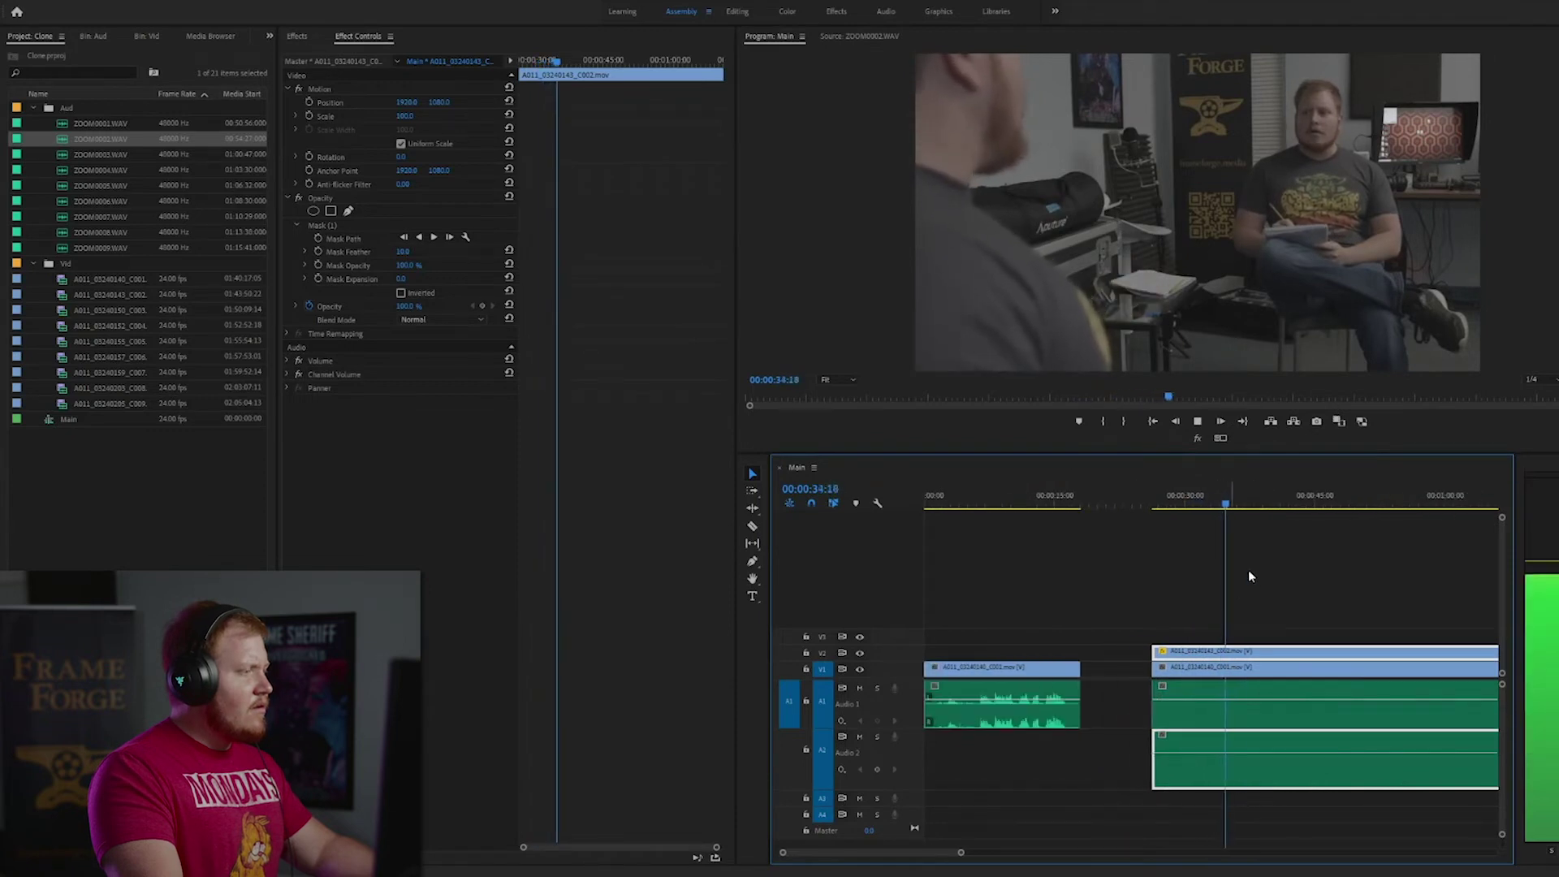
left_click(1251, 574)
key("space")
left_click(1183, 572)
key("equal")
key("equal")
key("equal")
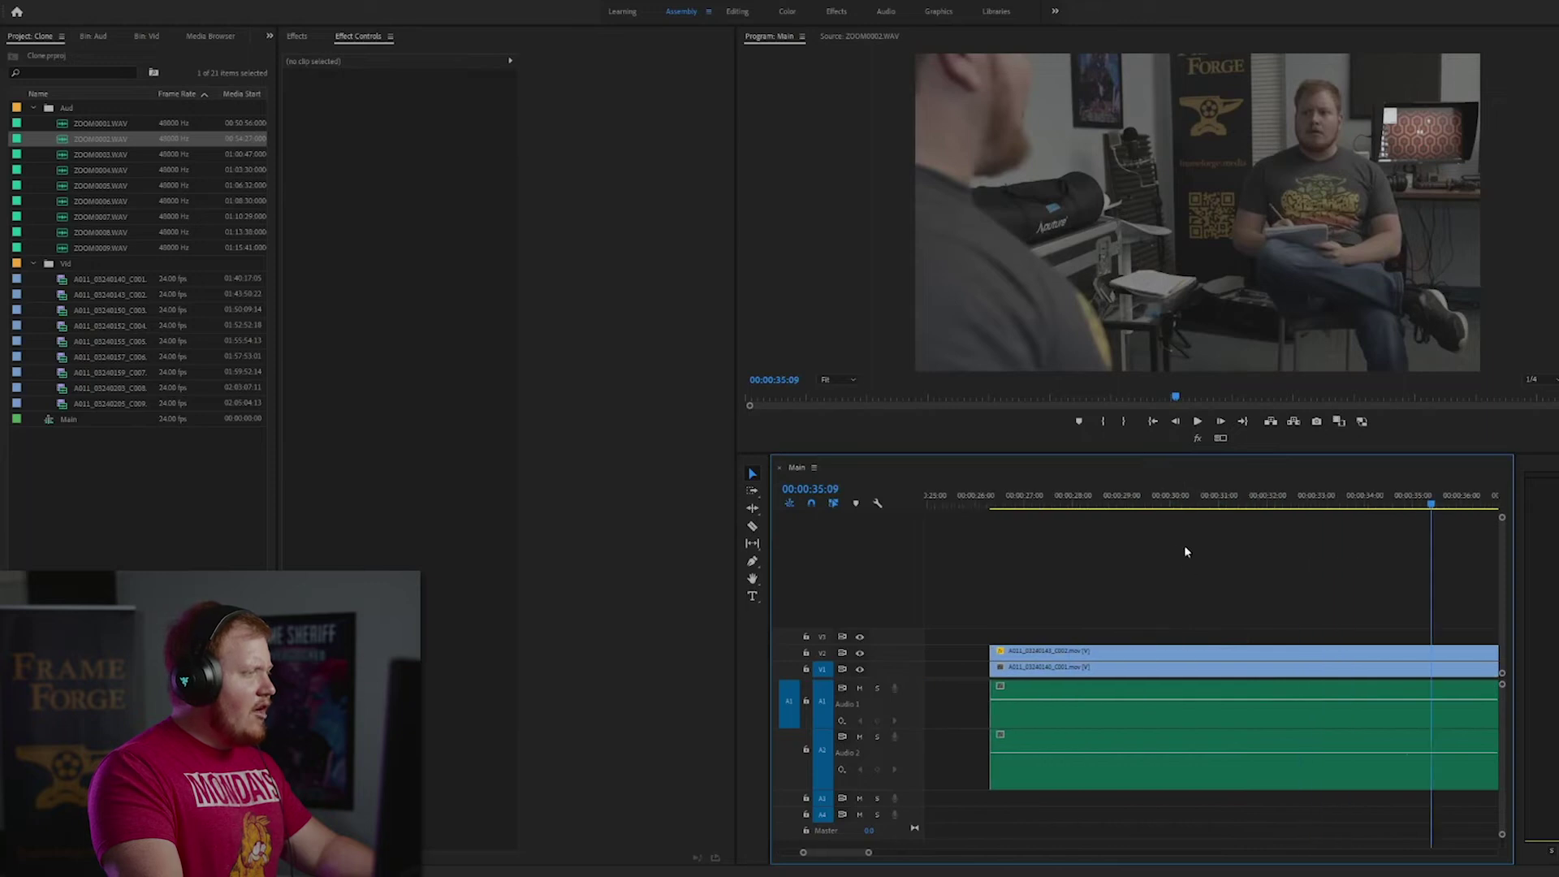
left_click(1279, 501)
key("space")
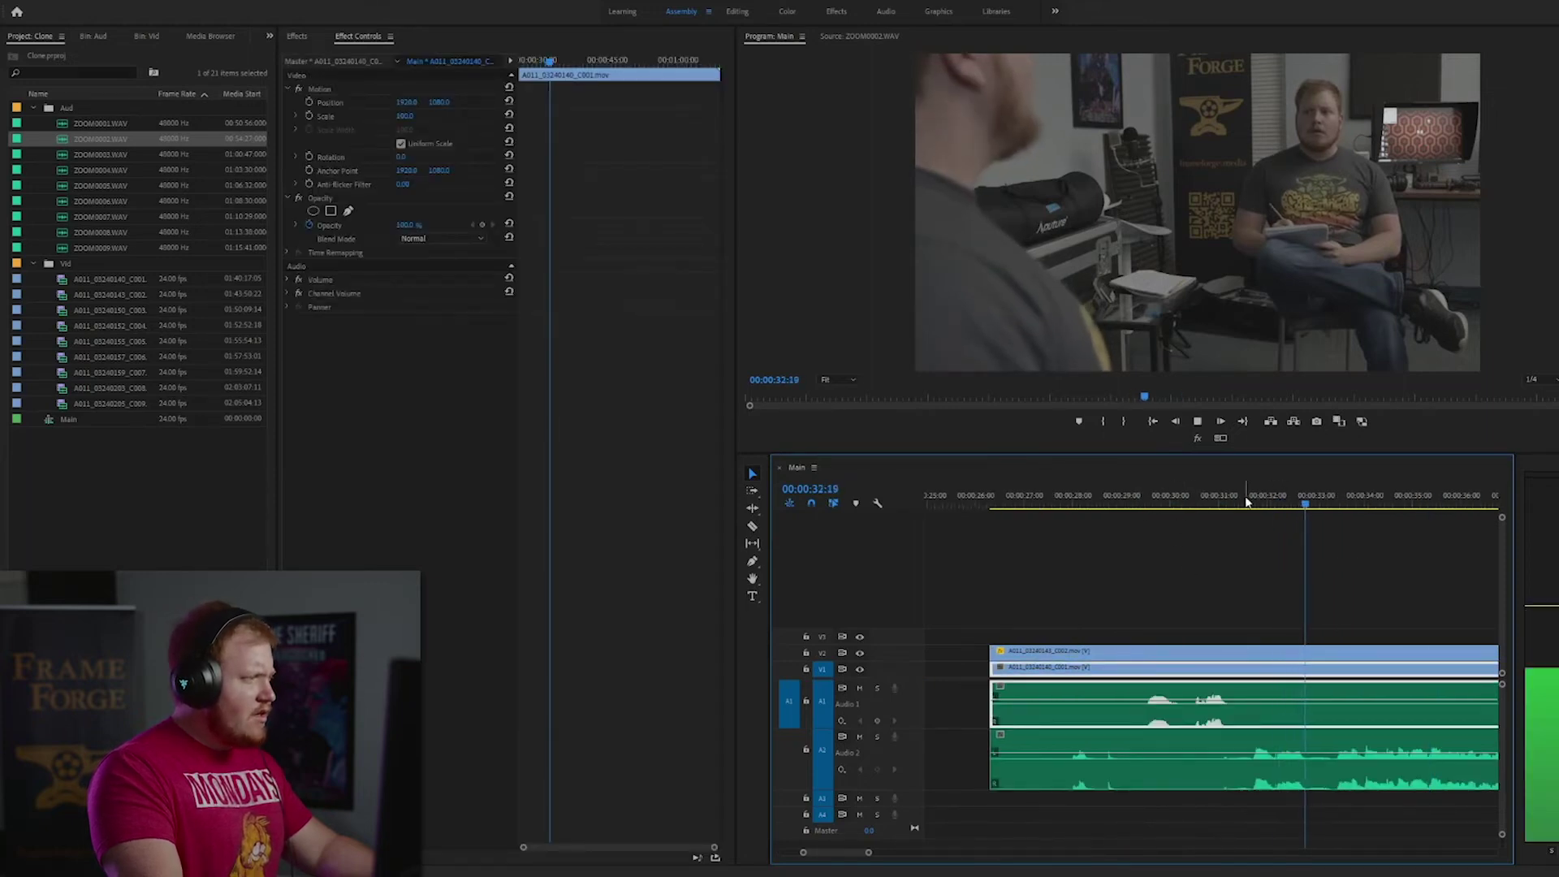
key("space")
Step: Split both stacked clips and their audio at 00:00:32:20 and shift the front section about 5 seconds earlier
left_click_drag(1239, 601, 1286, 745)
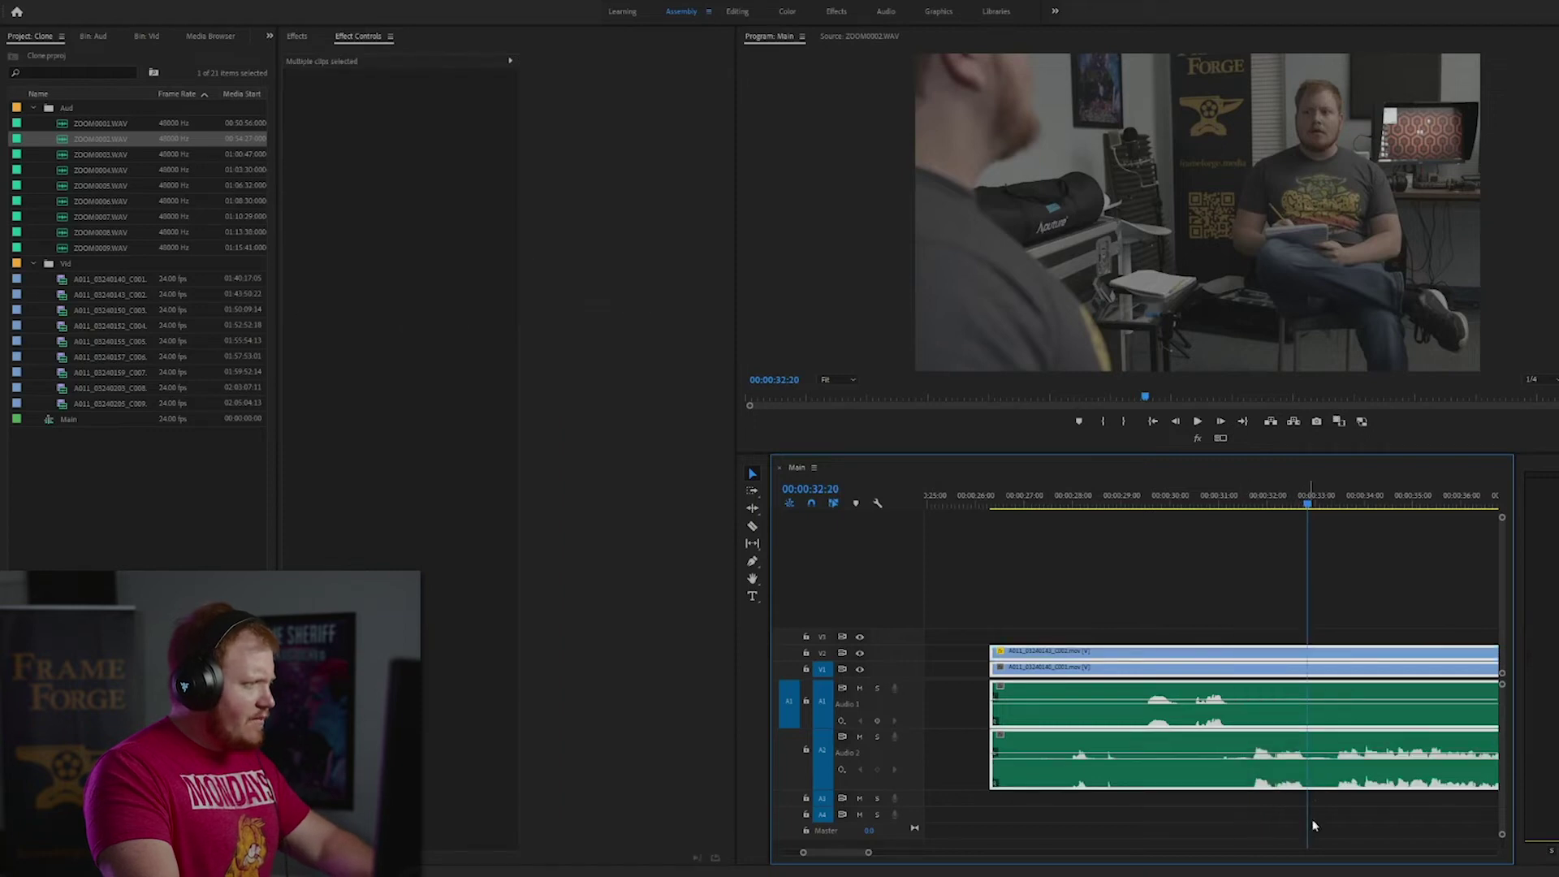
left_click(1312, 659)
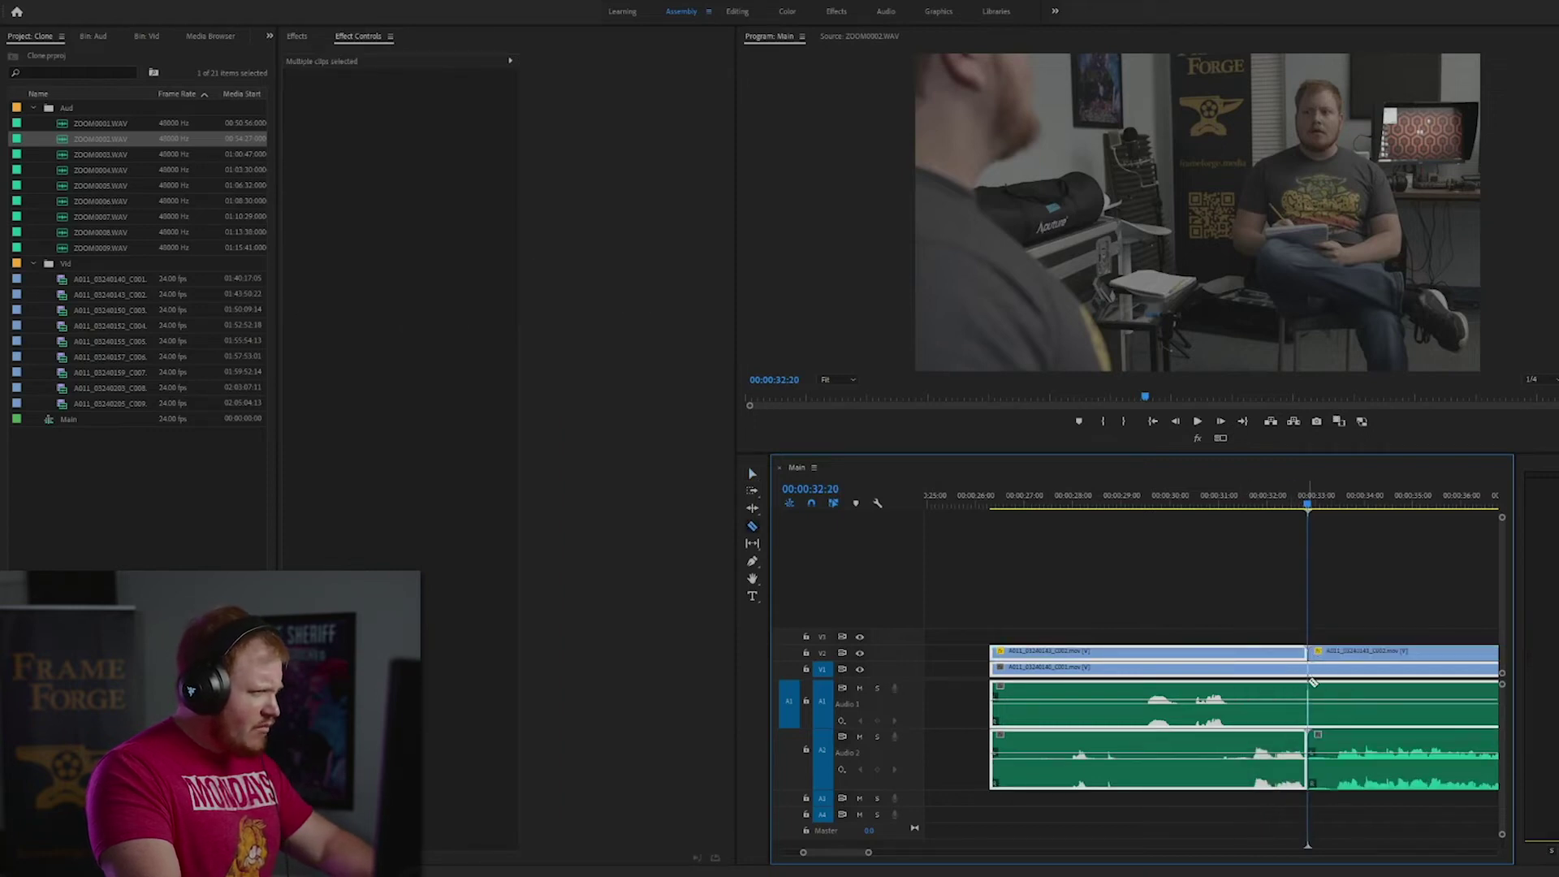
left_click(1313, 682)
key("minus")
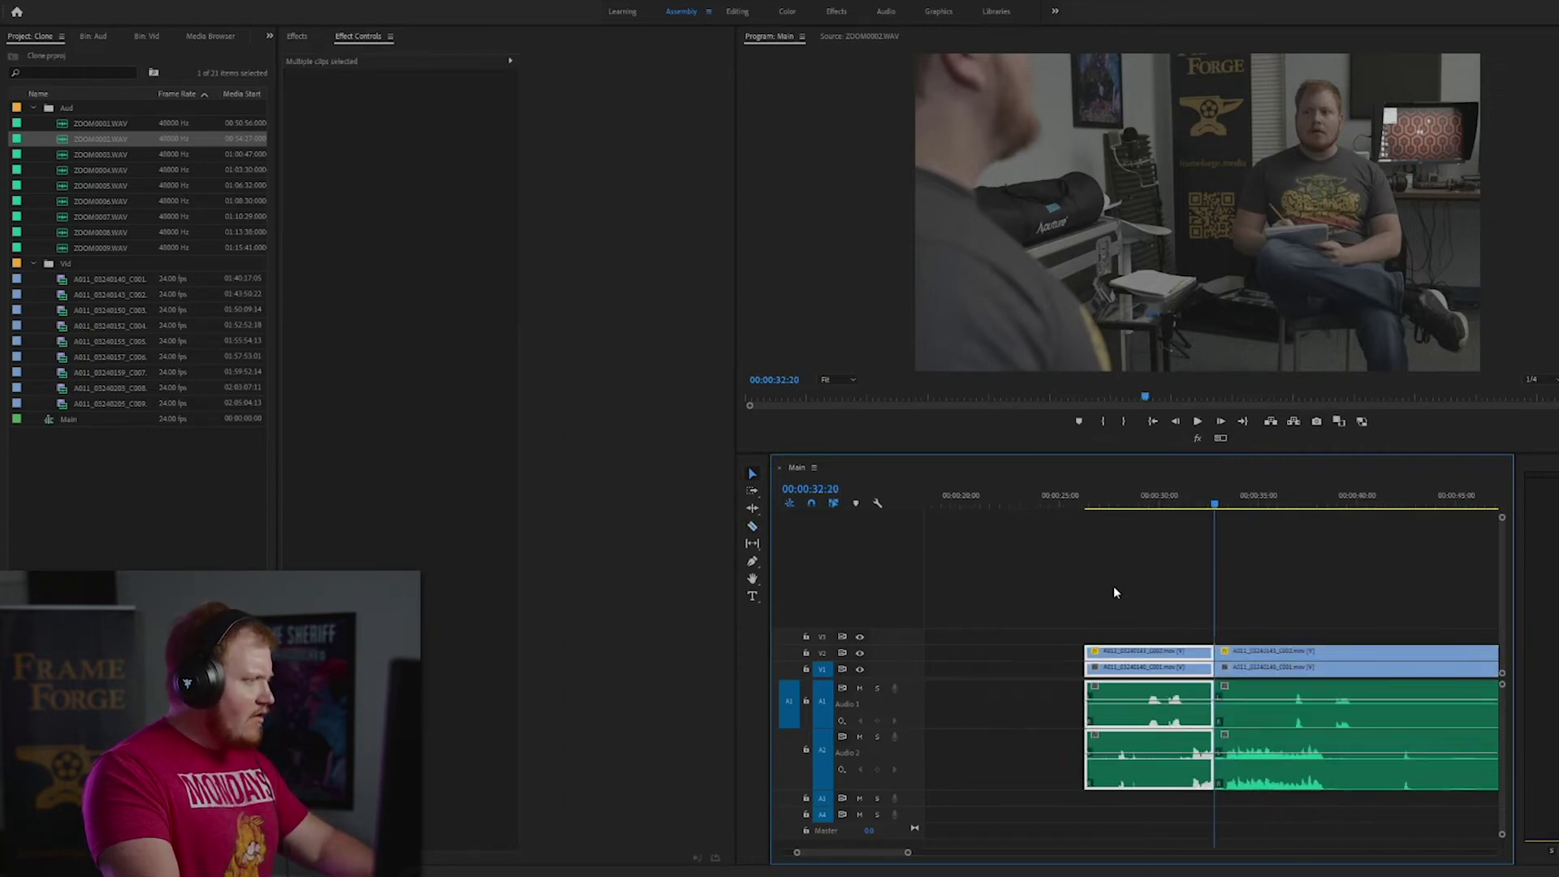
left_click_drag(1122, 611, 1147, 760)
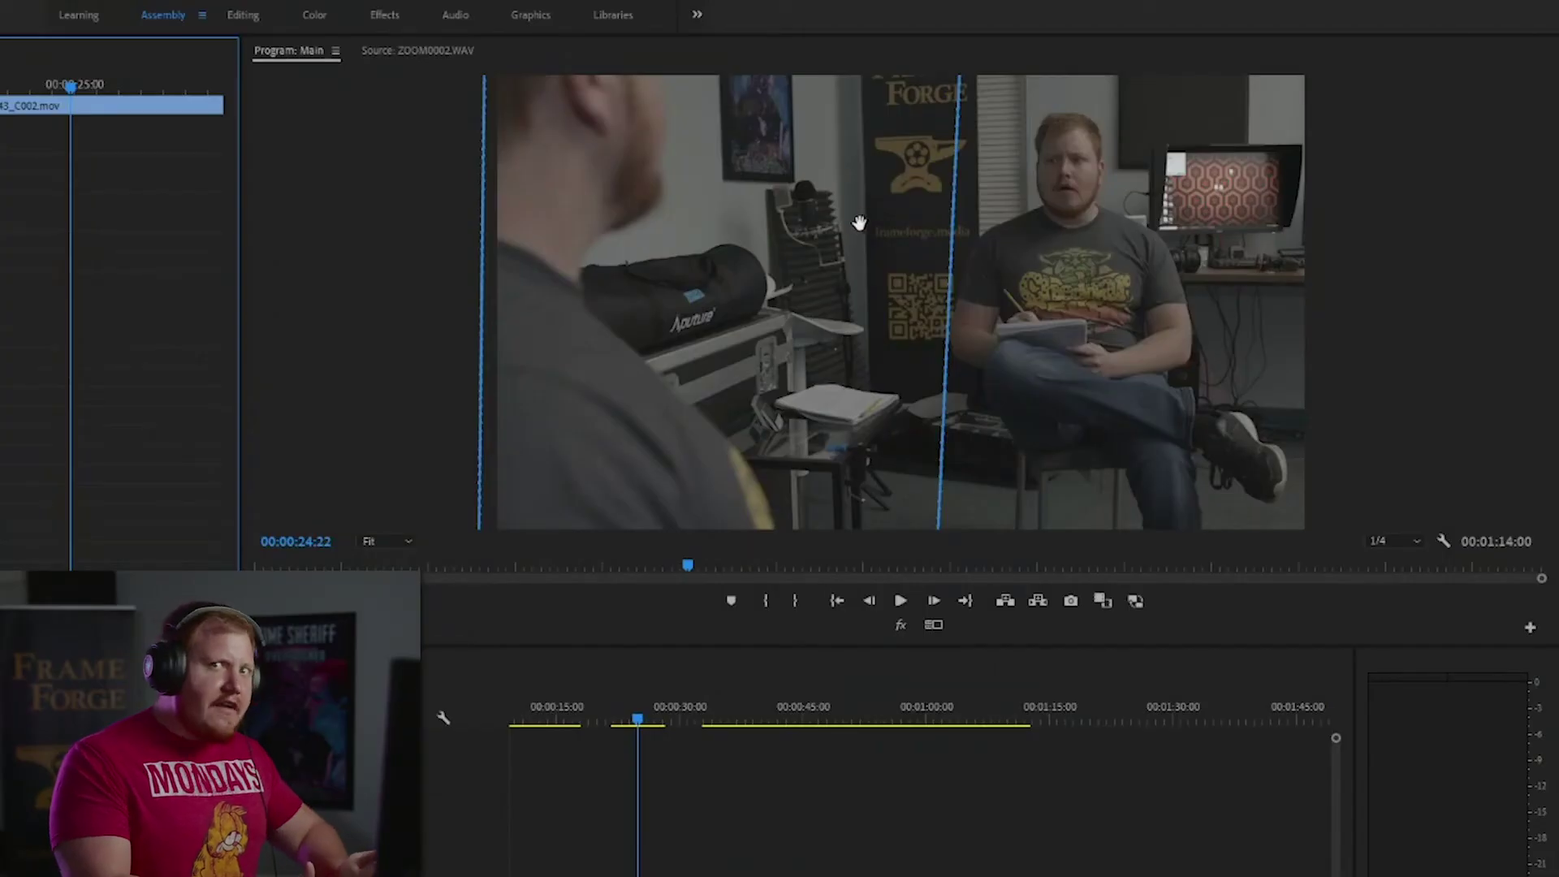
Step: Nudge the opacity mask sideways and, at 00:00:23:11, reshape its right edge with extra points around the moving hand
left_click_drag(859, 222, 830, 224)
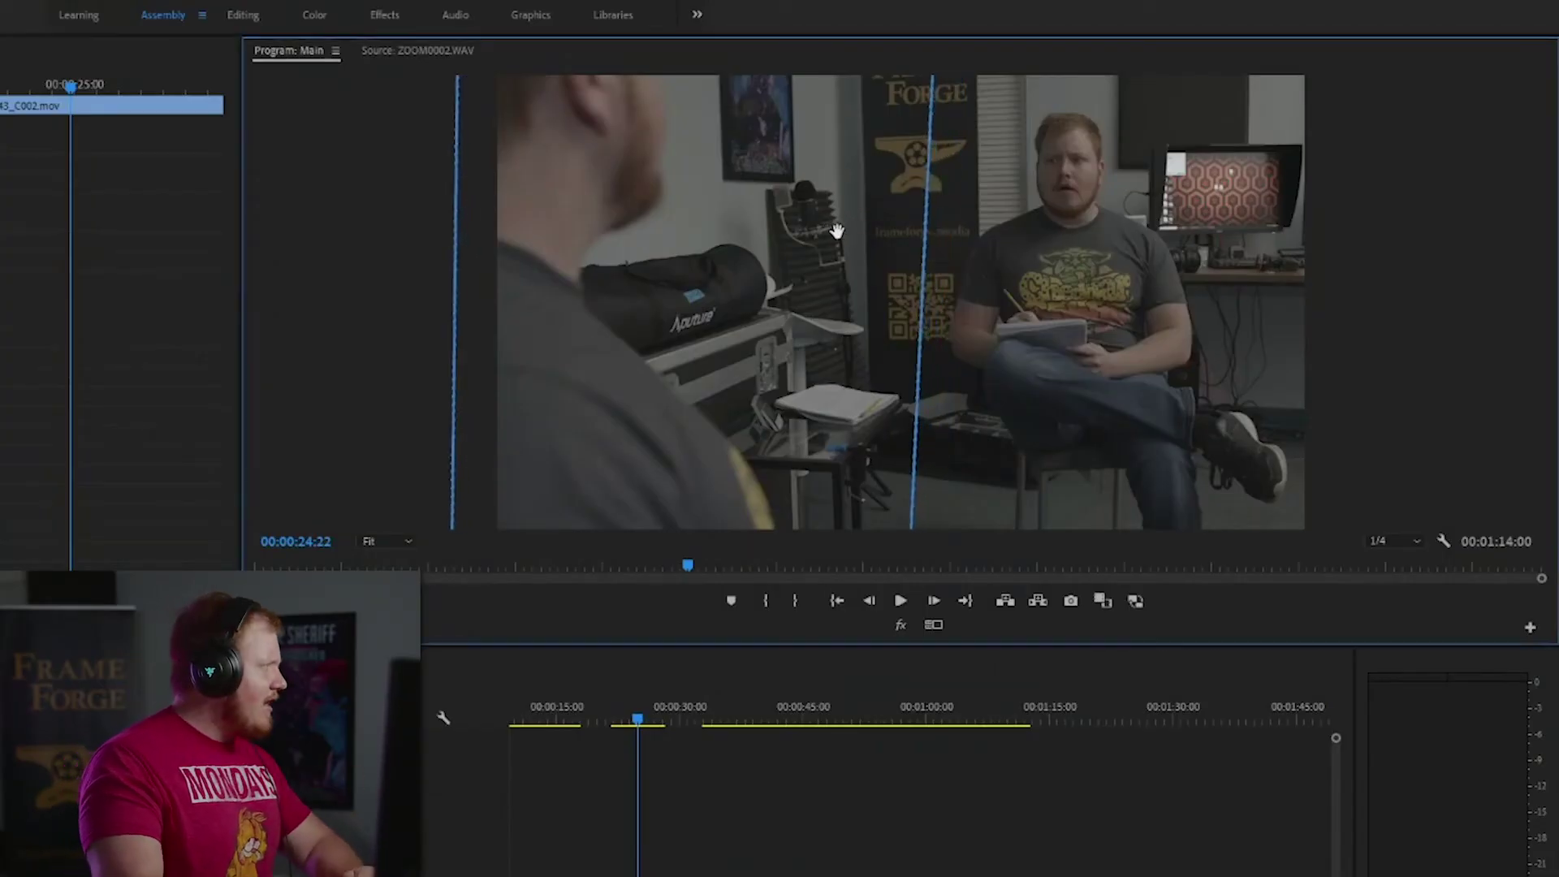
left_click(626, 723)
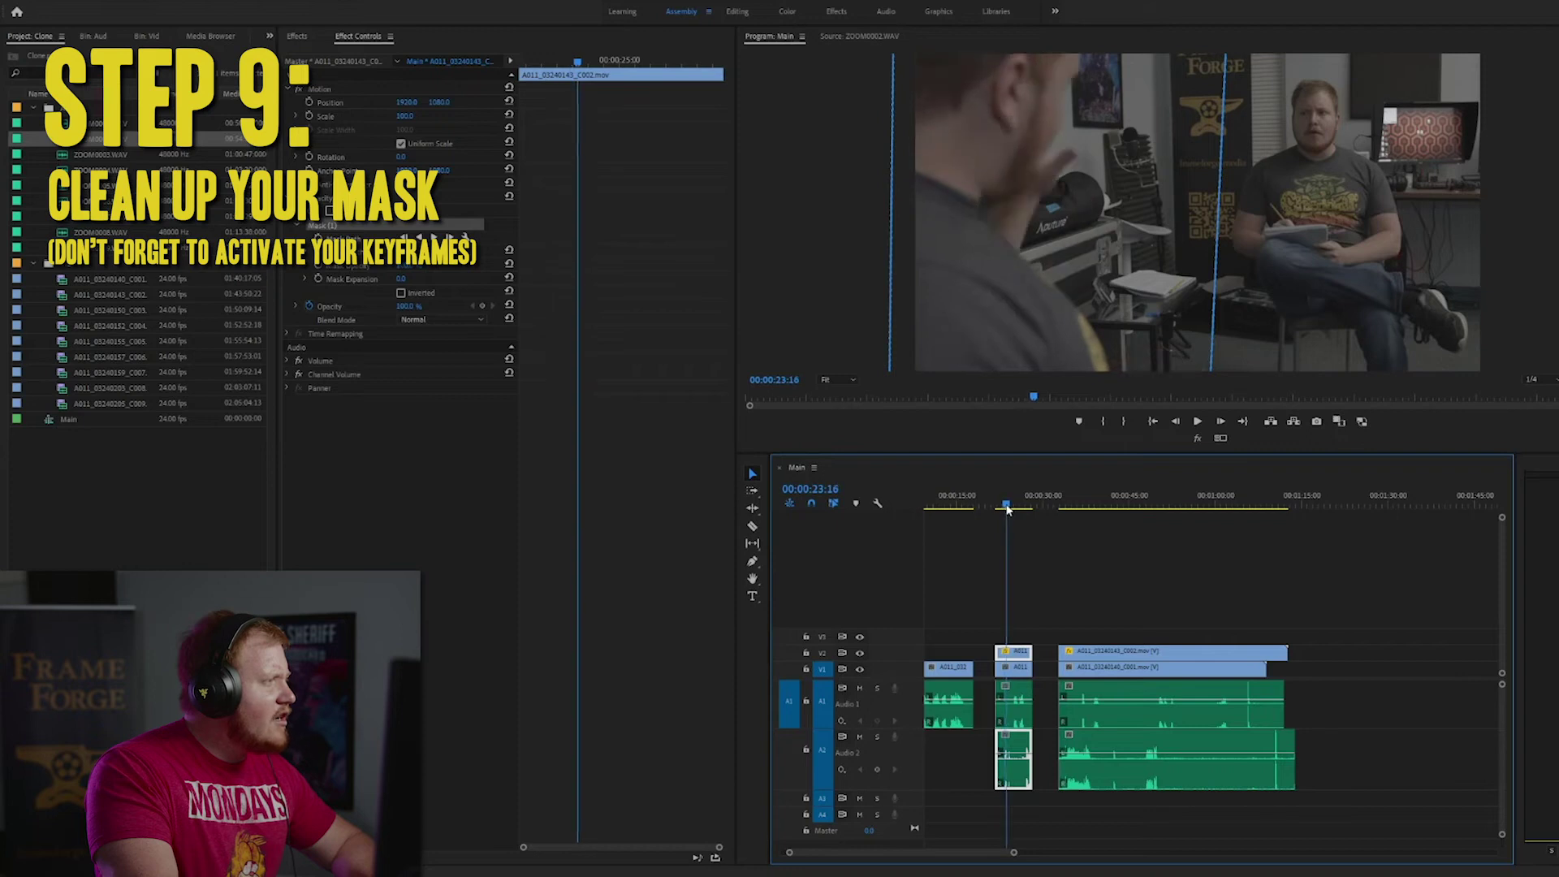
left_click(1006, 507)
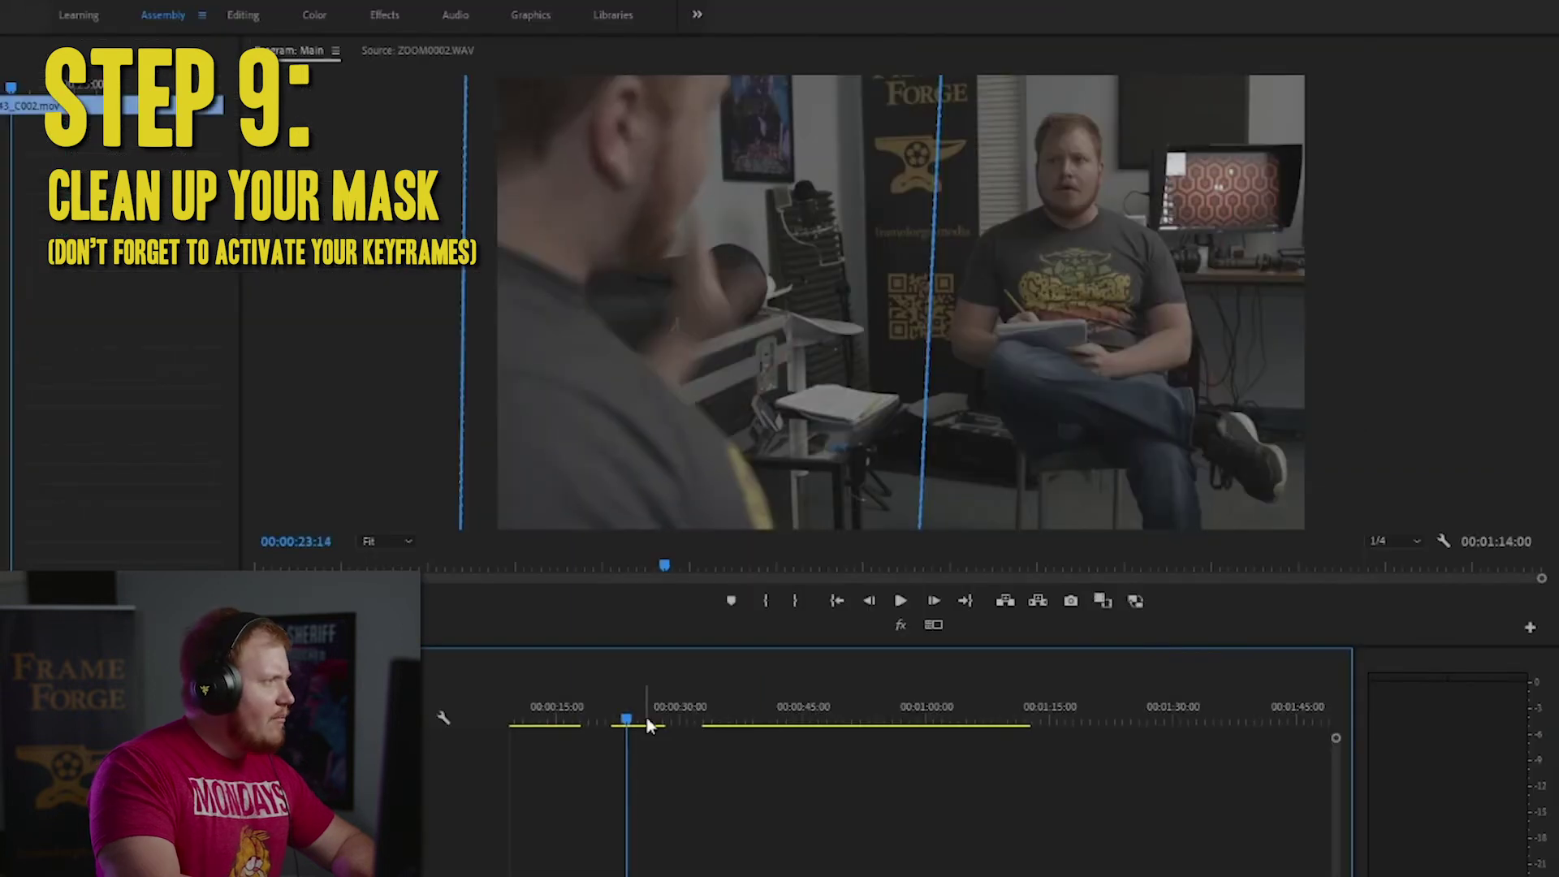
key("shift+Left")
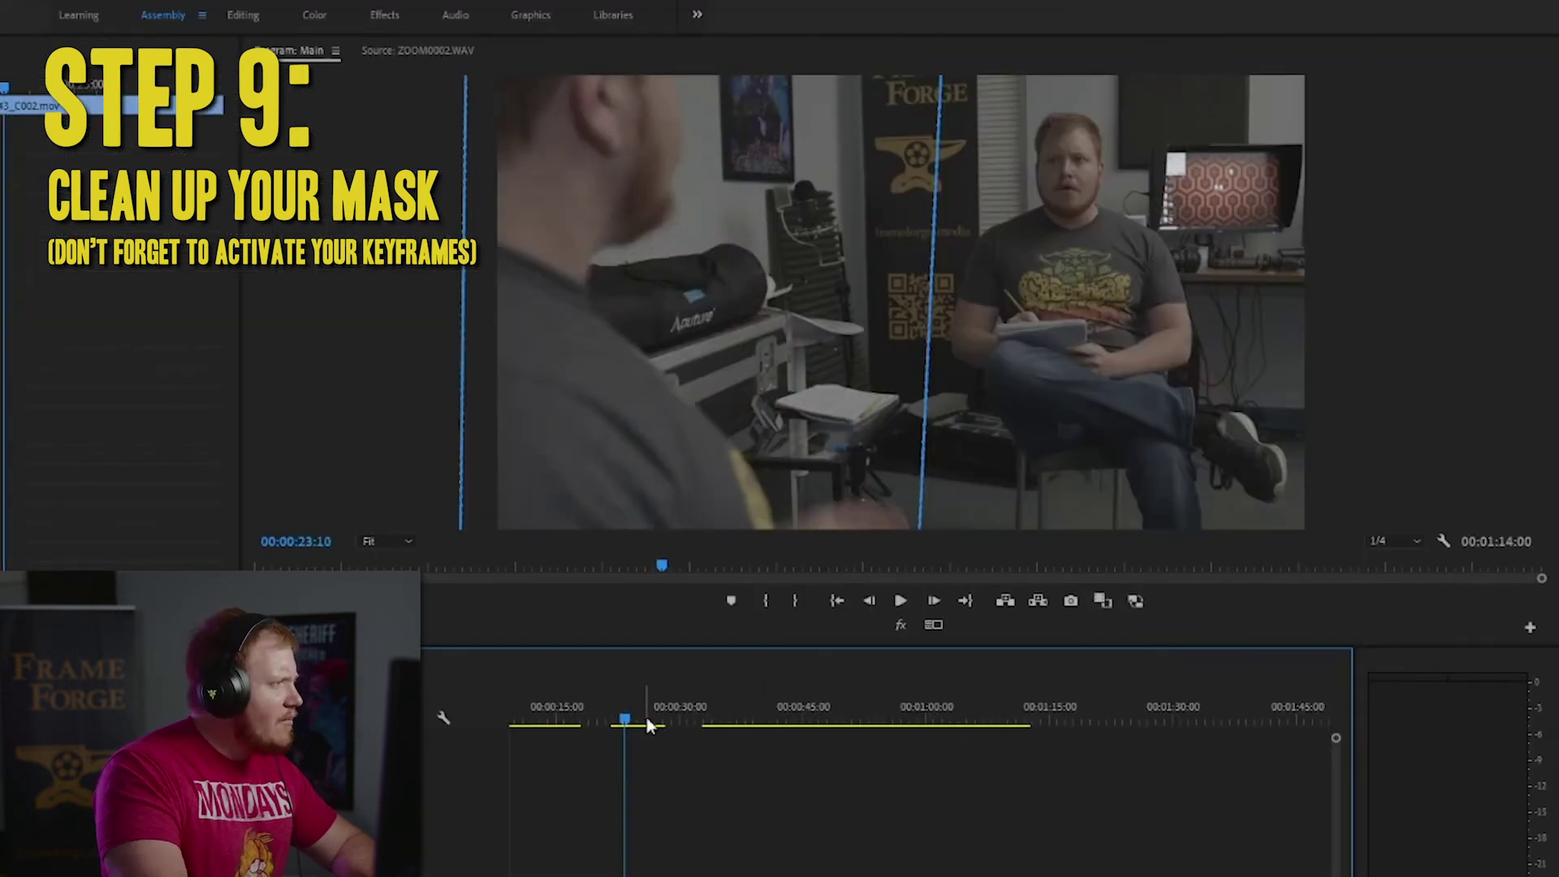
key("Right")
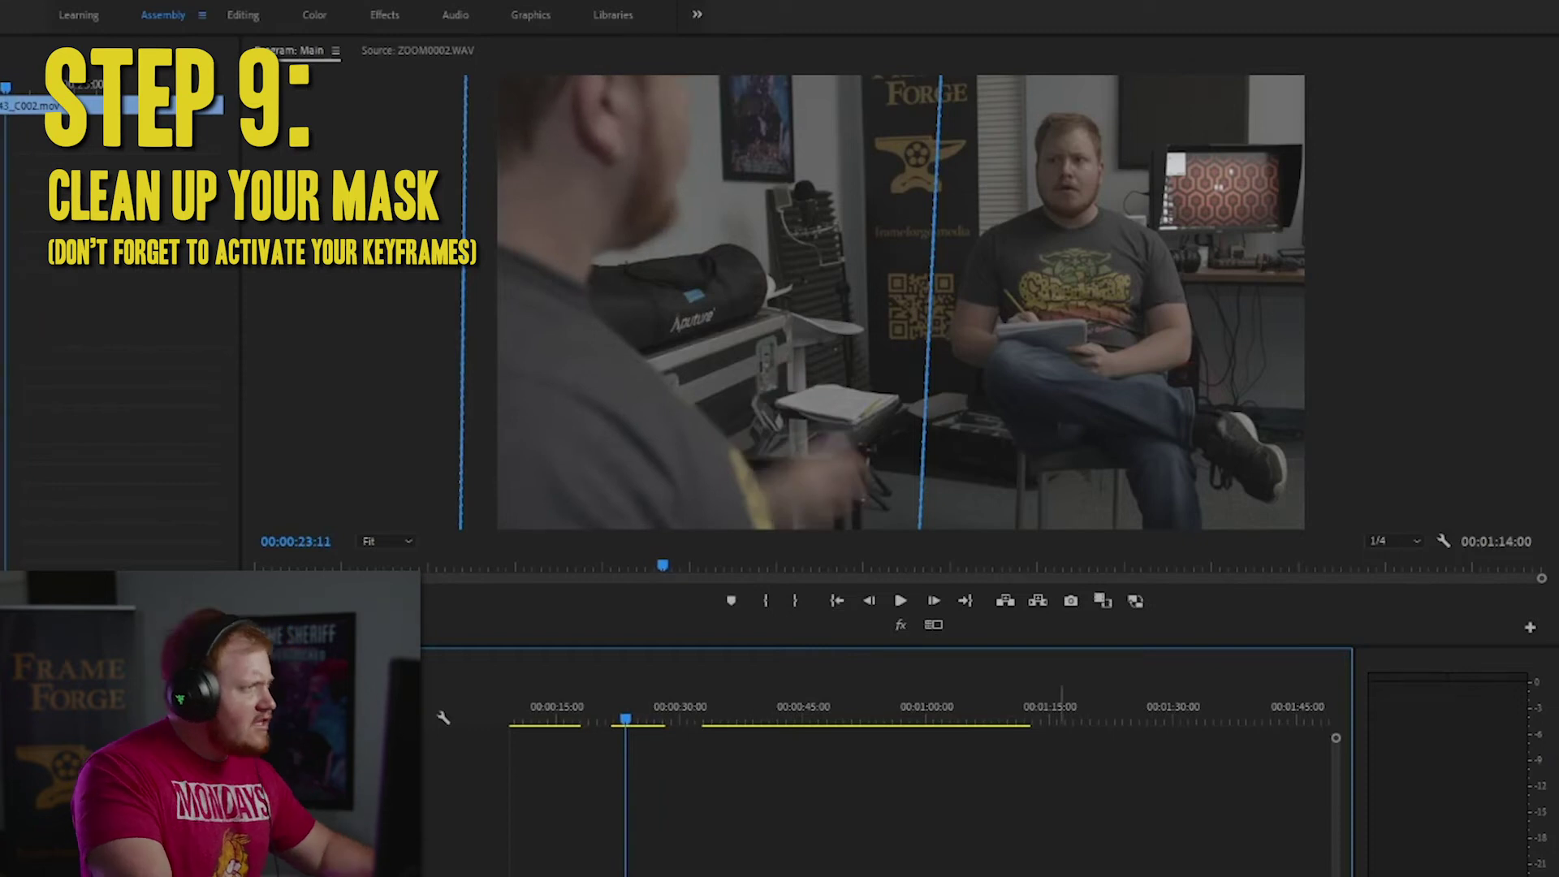
left_click(921, 498)
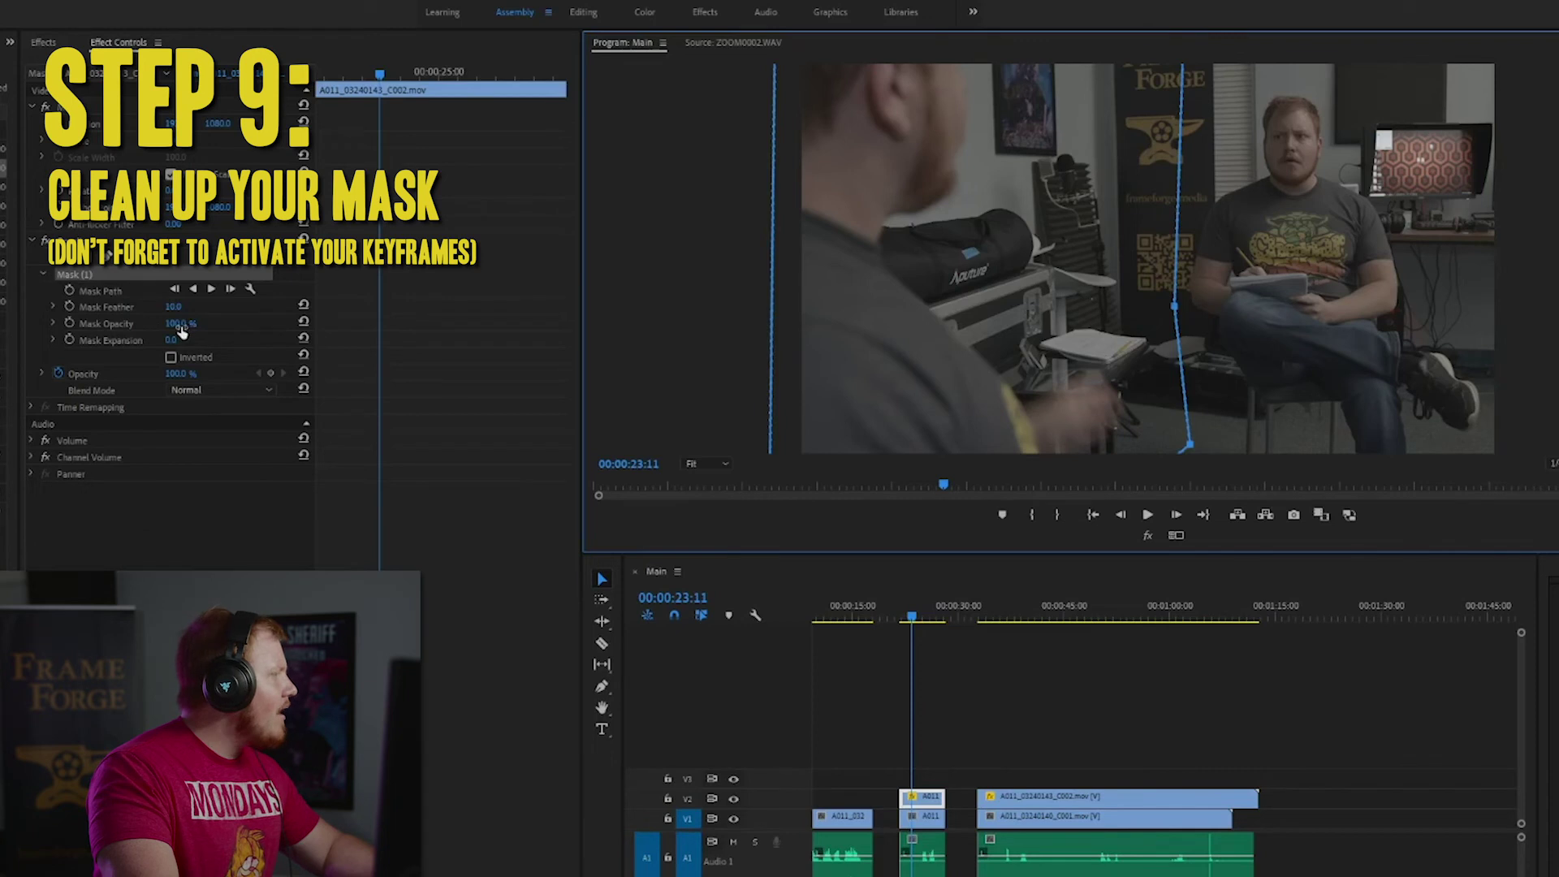
Step: Try a lower mask opacity and set it back to 100%
left_click(180, 329)
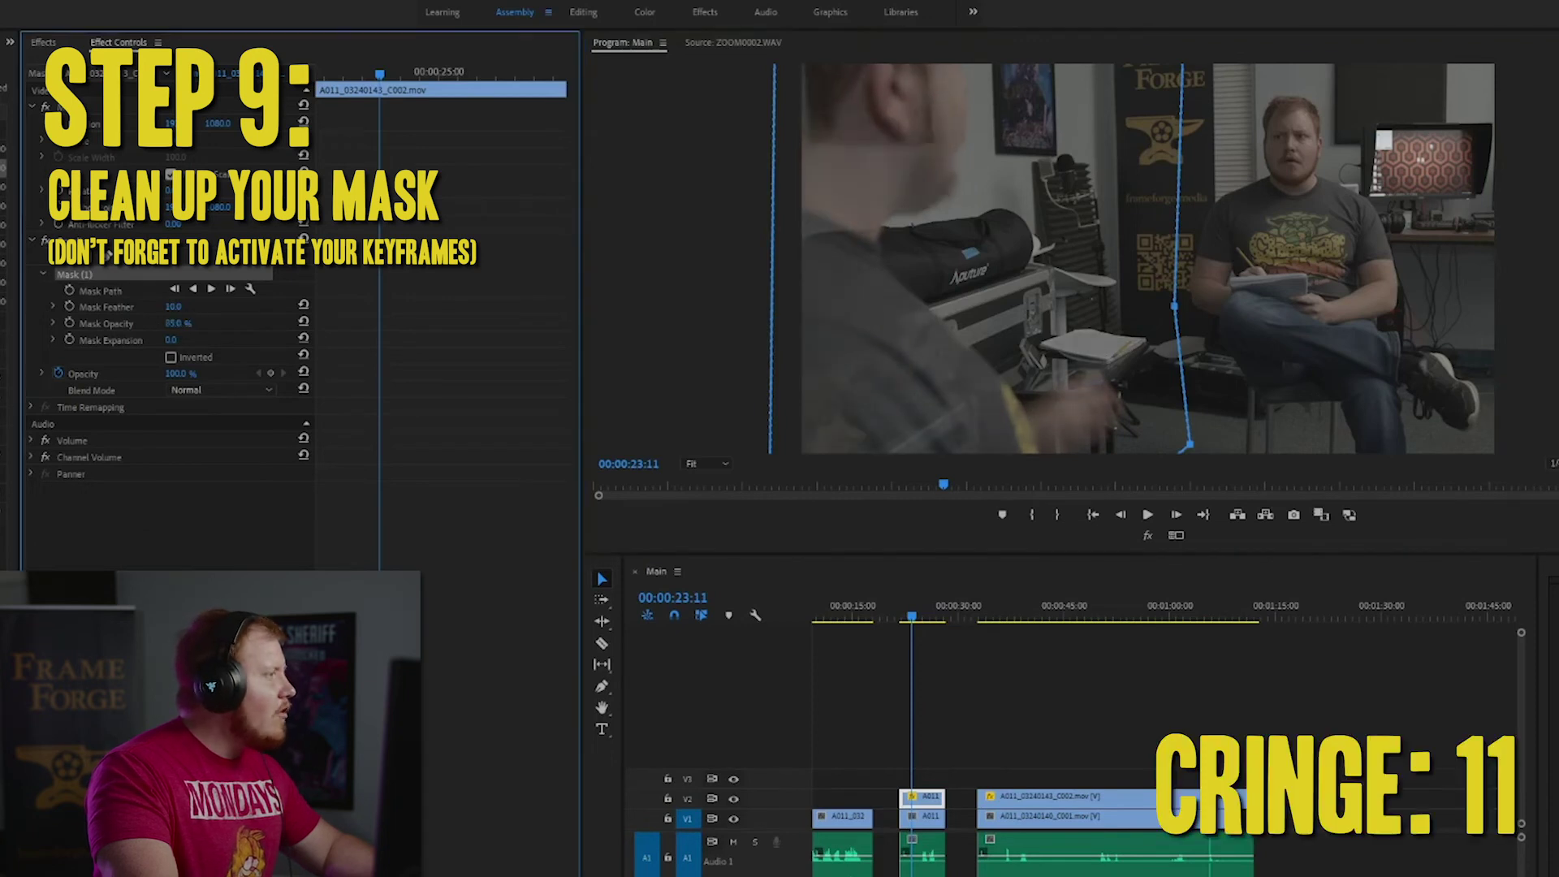
type("0")
key("Return")
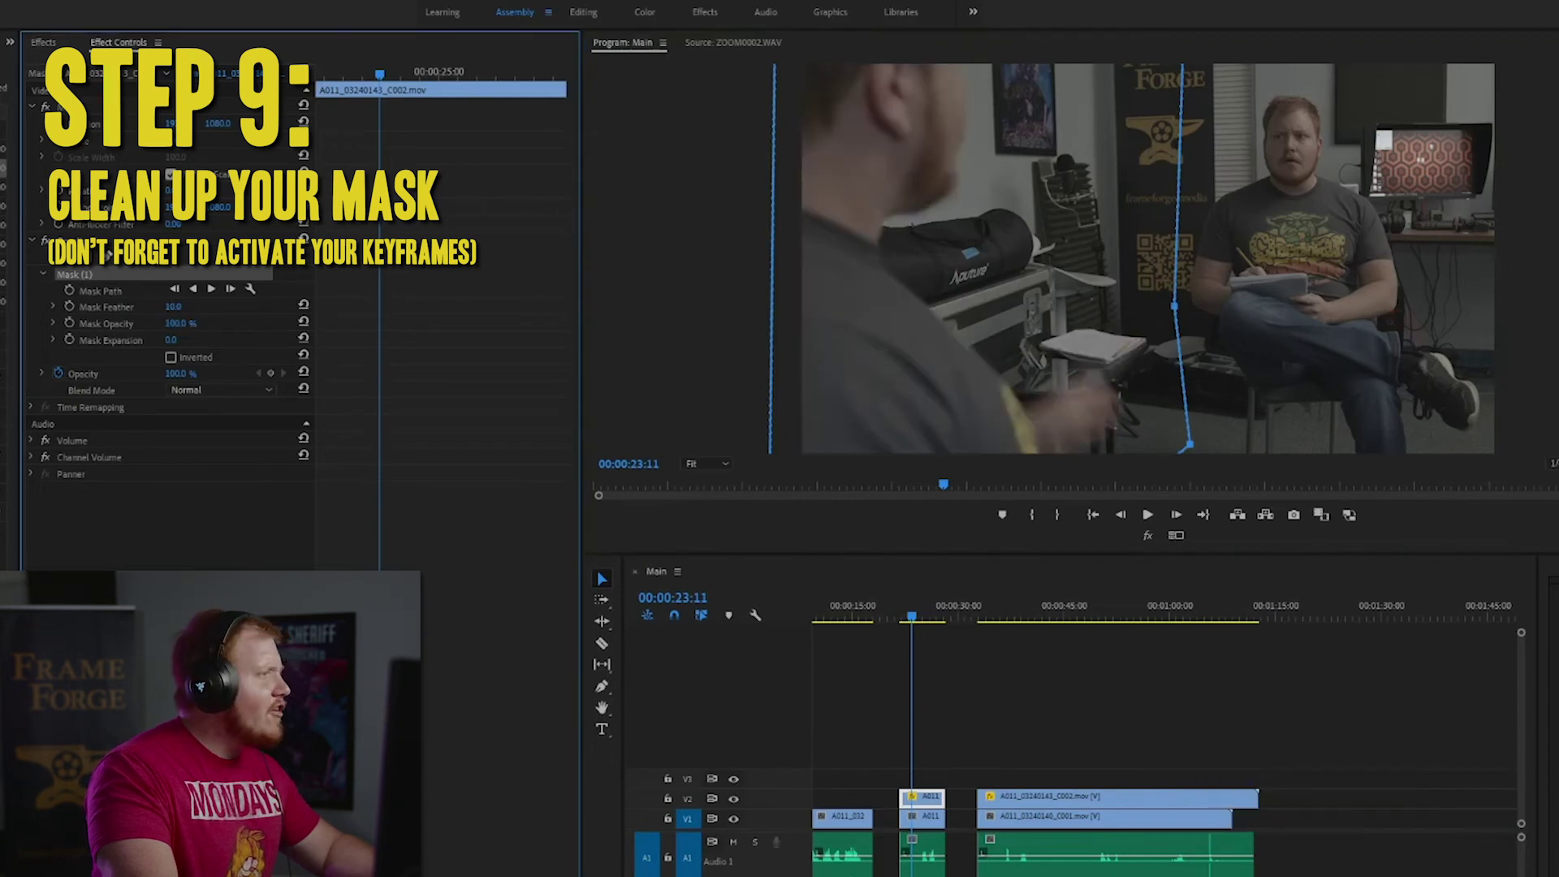